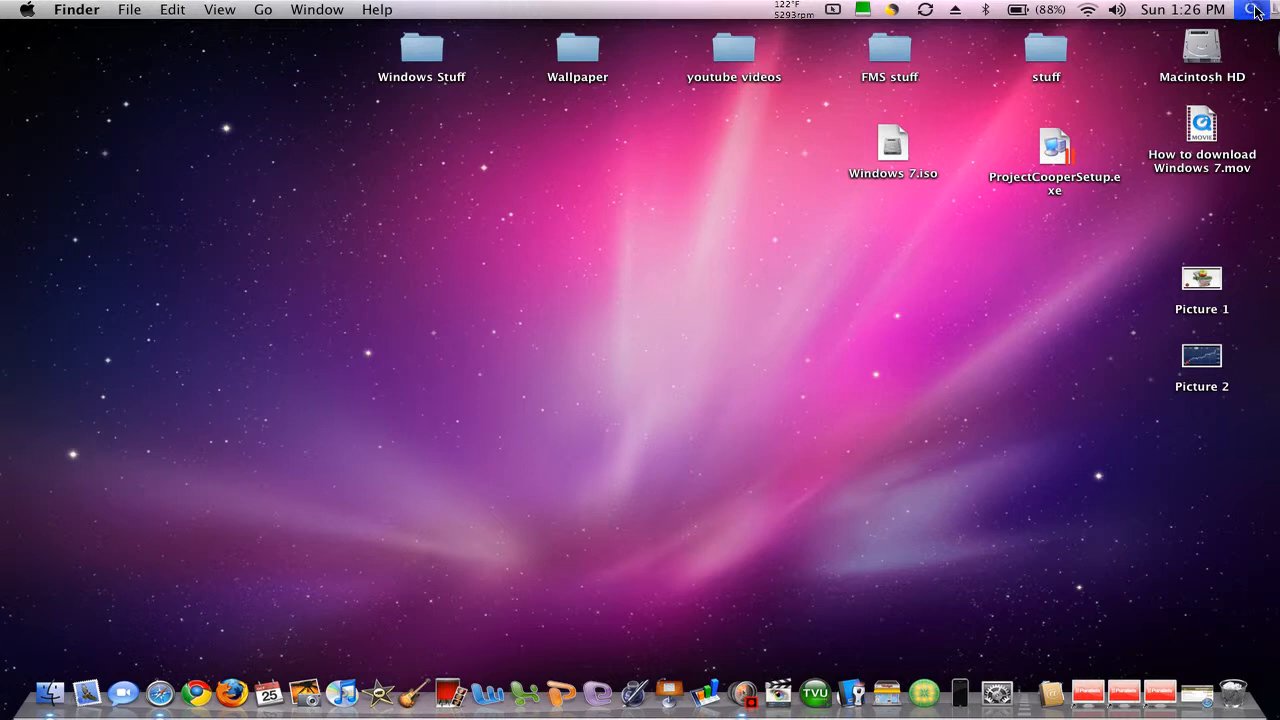
- Find and launch Parallels Desktop, and choose to run Windows on the Mac with a new virtual machine
left_click(1254, 10)
type("par")
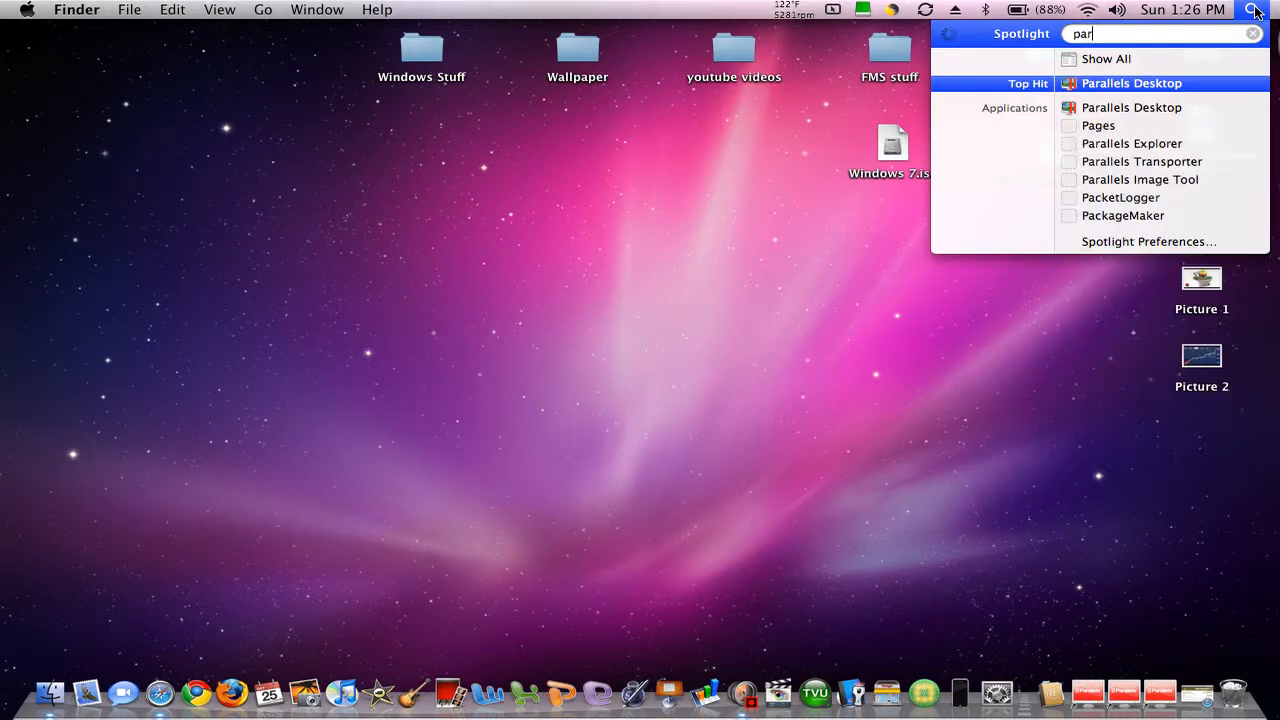
type("ell")
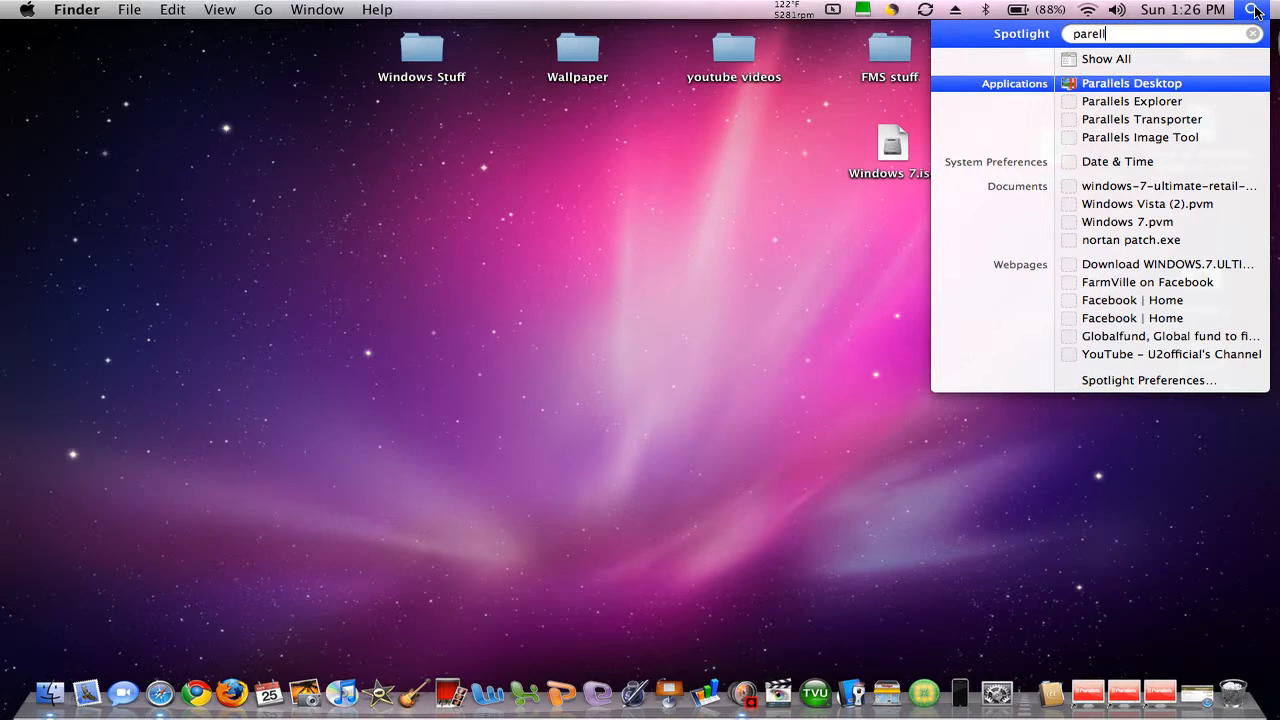
key("Return")
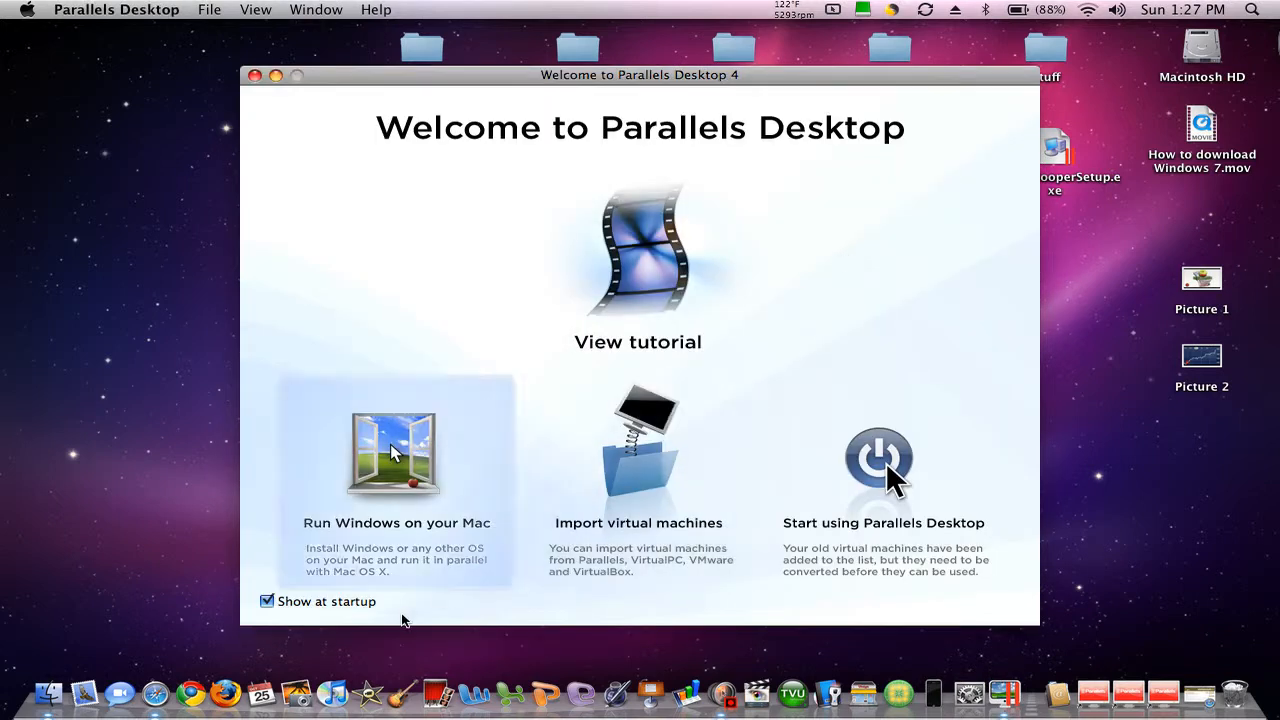
left_click(413, 490)
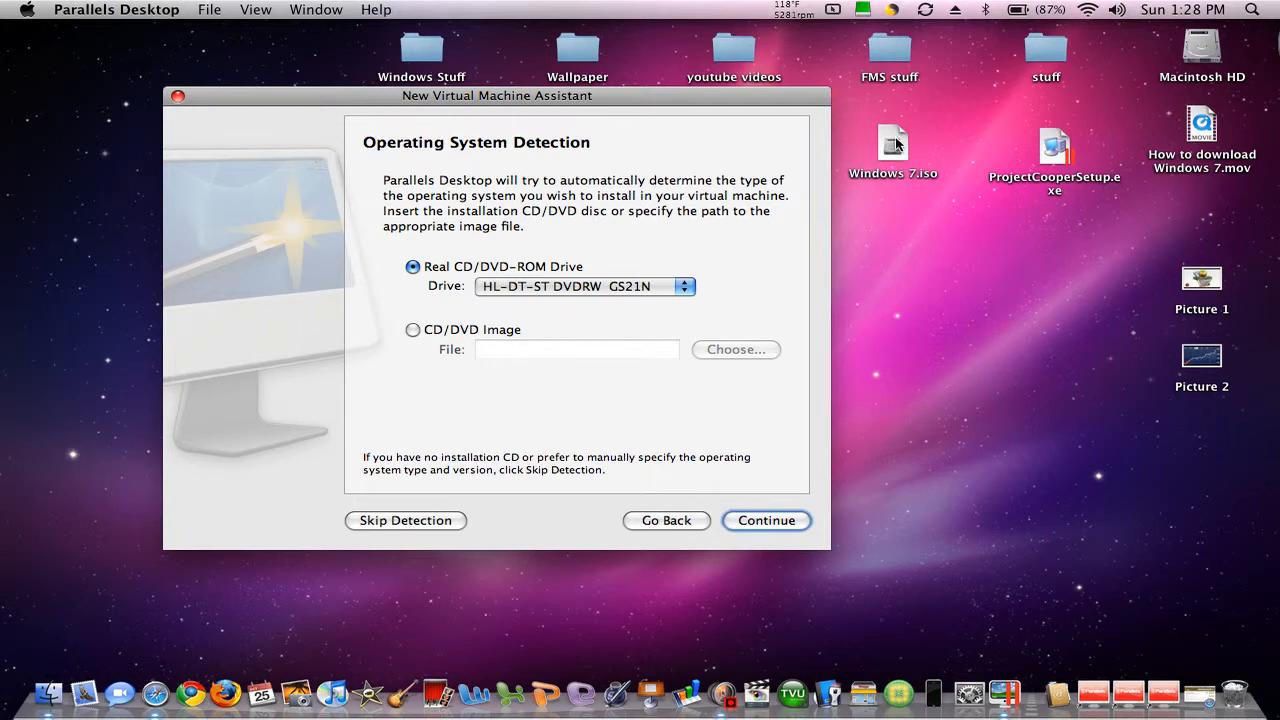
- Move the Windows 7.iso file to a free spot on the desktop and return to the New Virtual Machine Assistant
left_click_drag(893, 148, 1037, 294)
left_click(1022, 416)
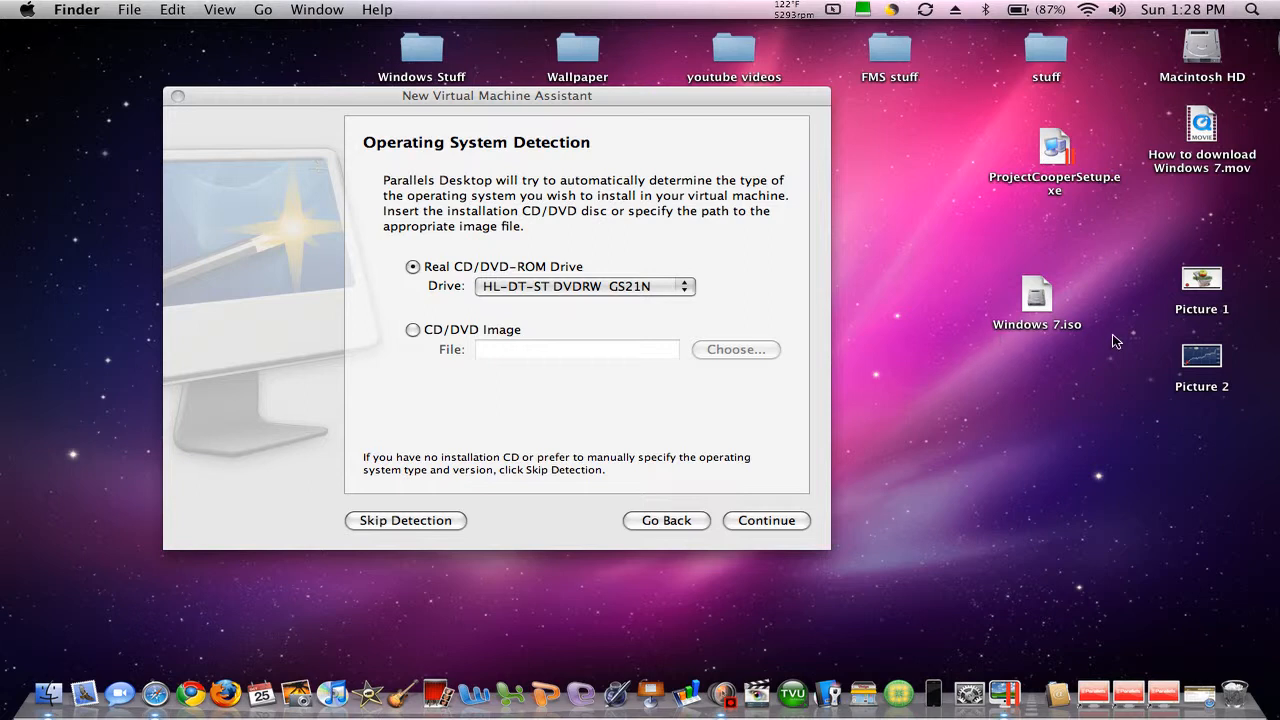
left_click(597, 333)
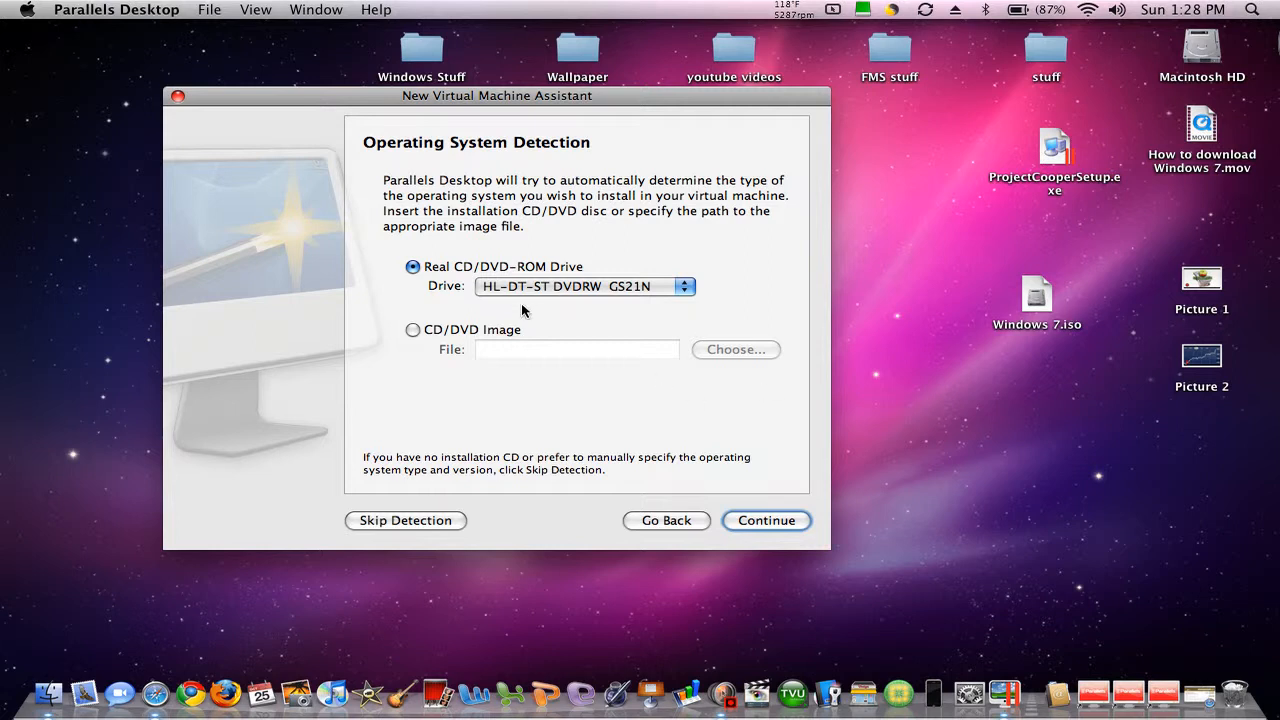
- Set the installation source to a CD/DVD image, using Windows 7.iso from the Desktop, and continue to the operating system selection
left_click(562, 286)
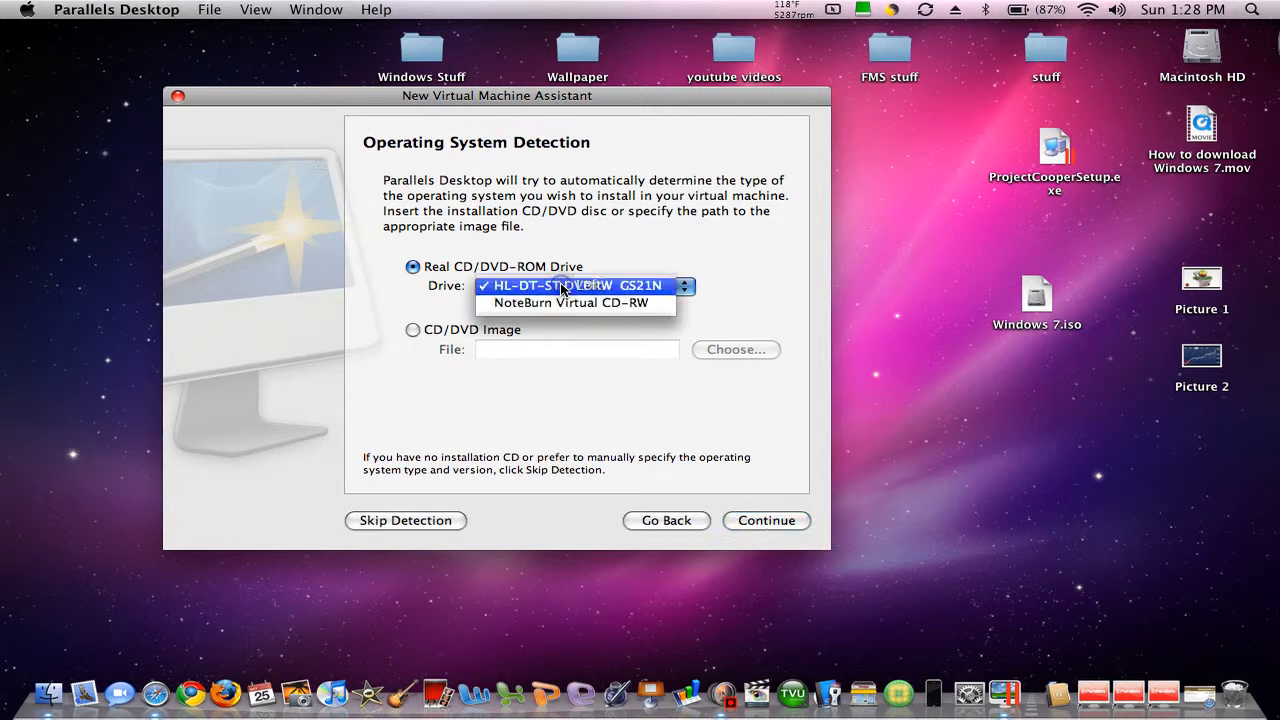
left_click(562, 284)
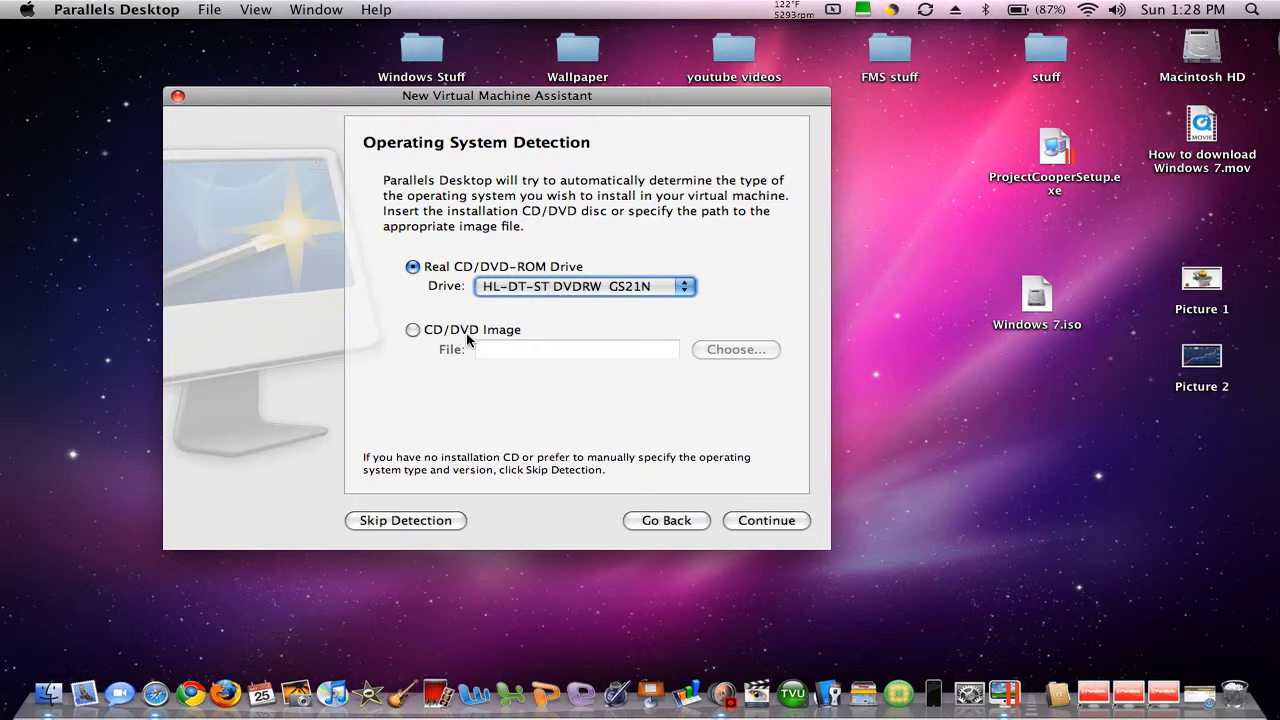
left_click(412, 329)
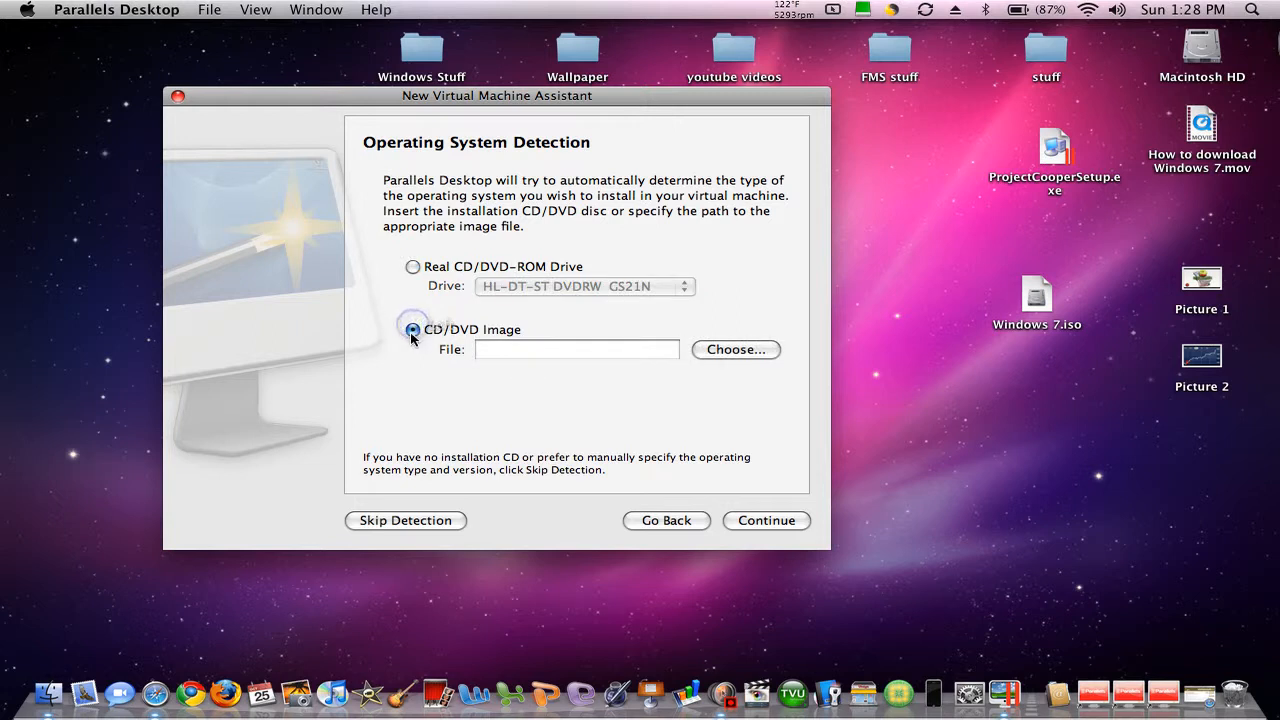
left_click(726, 347)
left_click(727, 349)
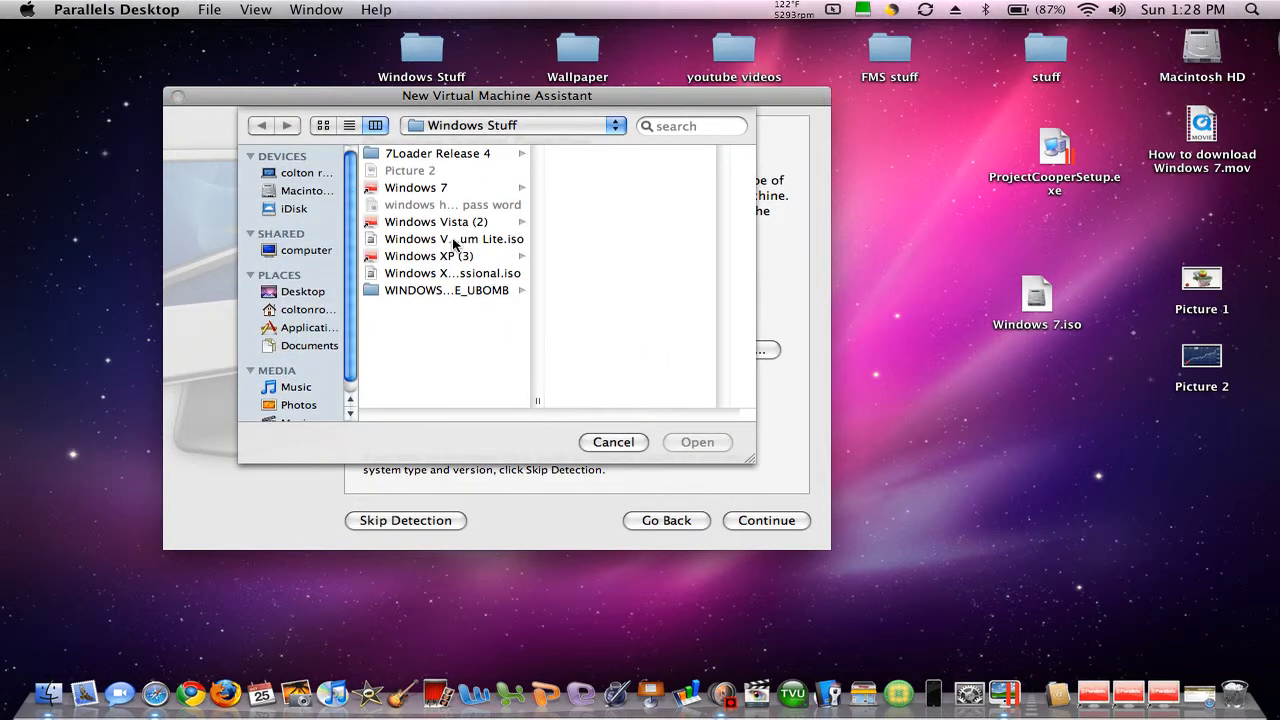
left_click(306, 291)
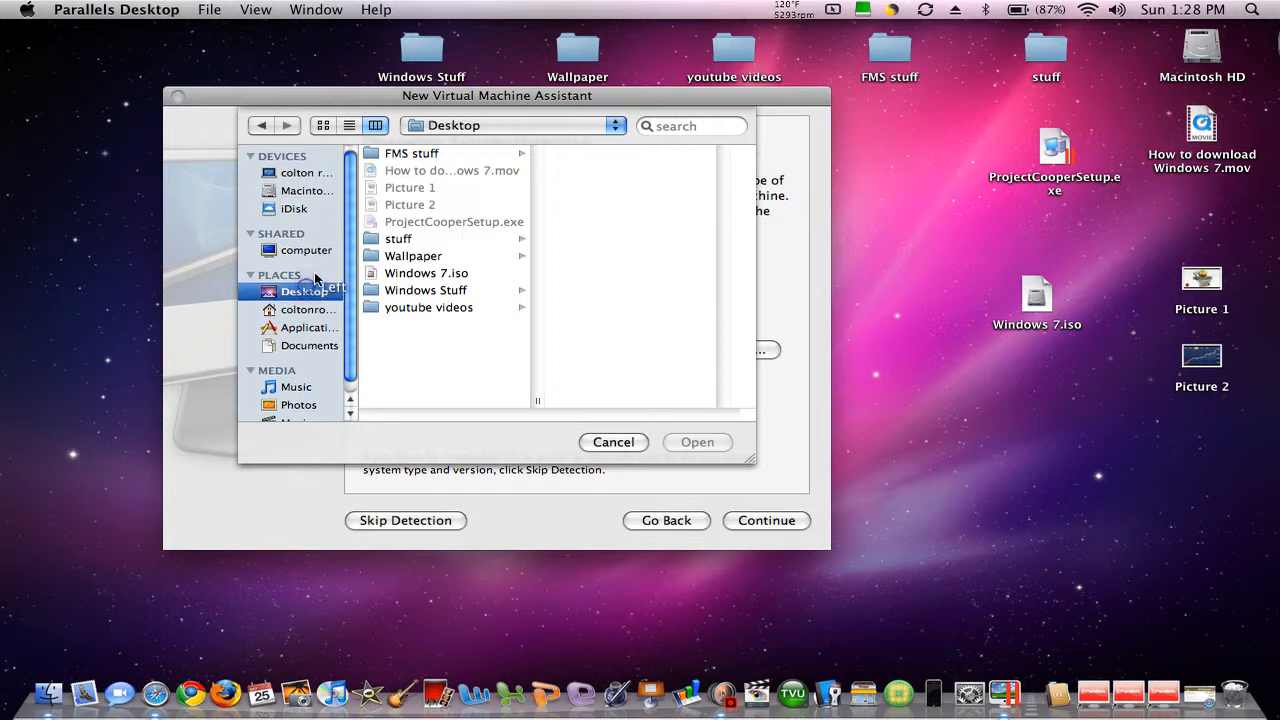
left_click(443, 273)
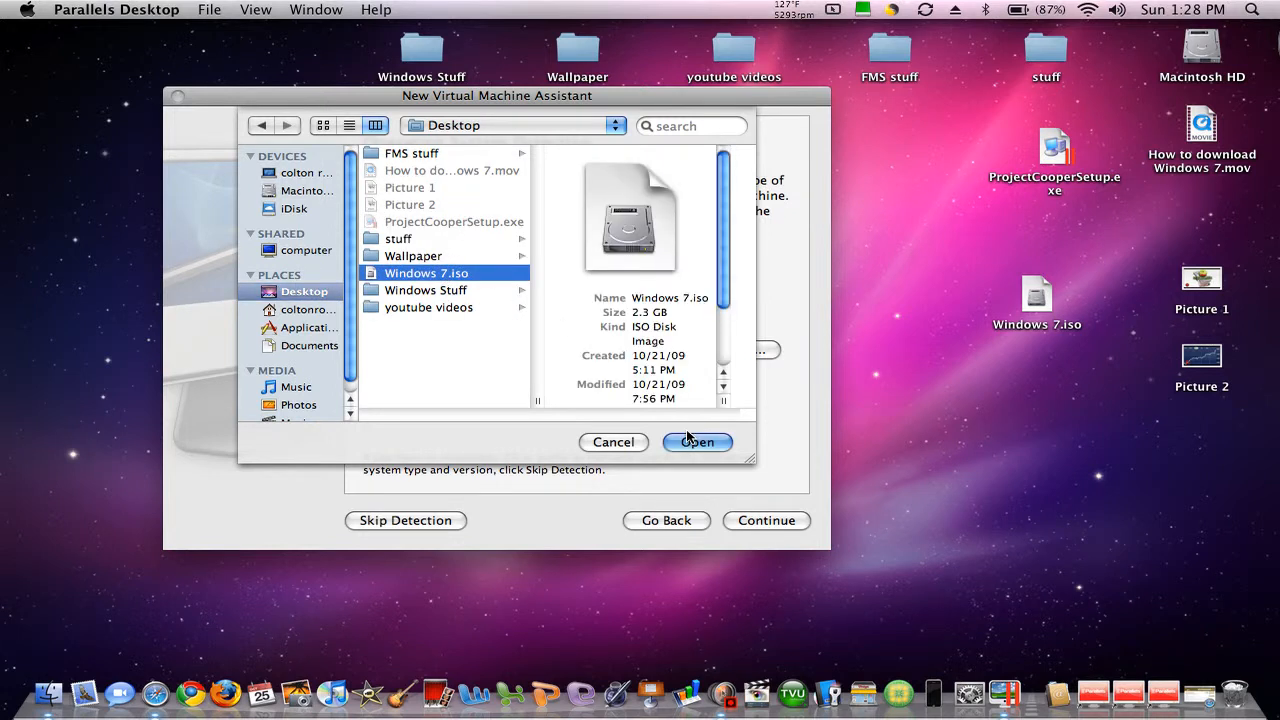
left_click(692, 442)
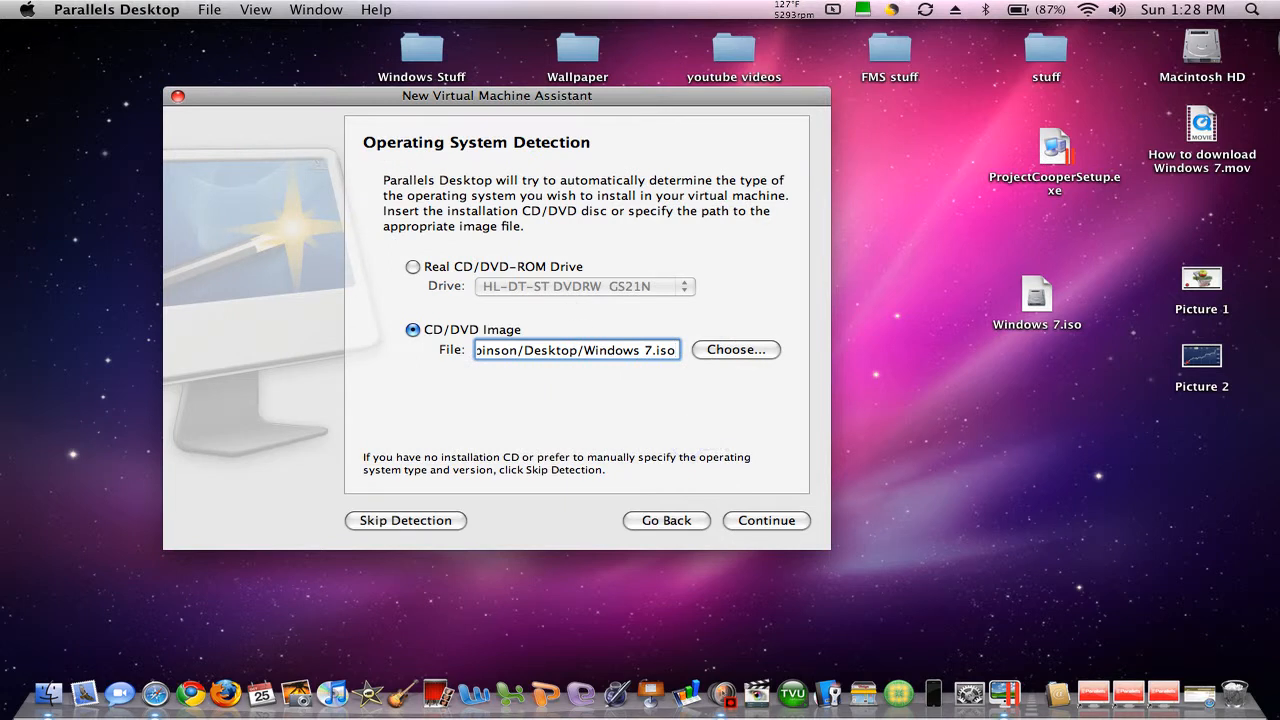
left_click(757, 521)
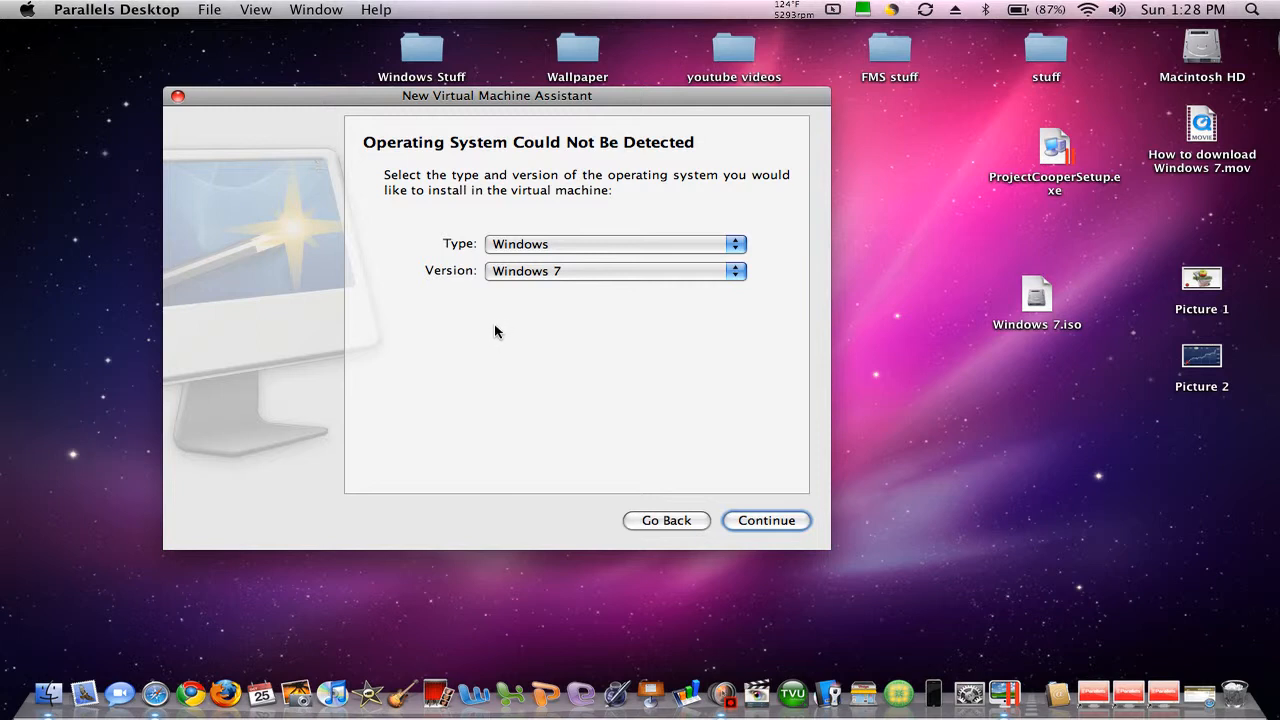
- Select Windows as the operating system type and Windows 7 as the version, and continue
left_click(580, 247)
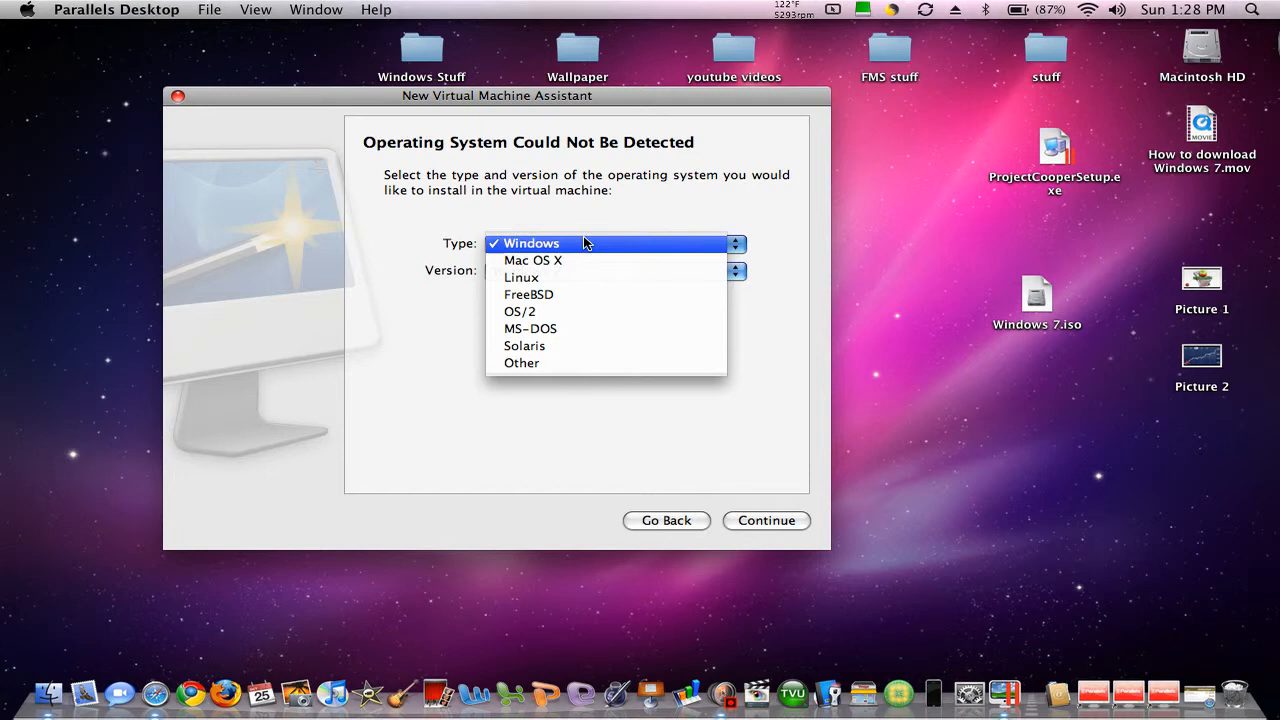
left_click(626, 454)
left_click(551, 277)
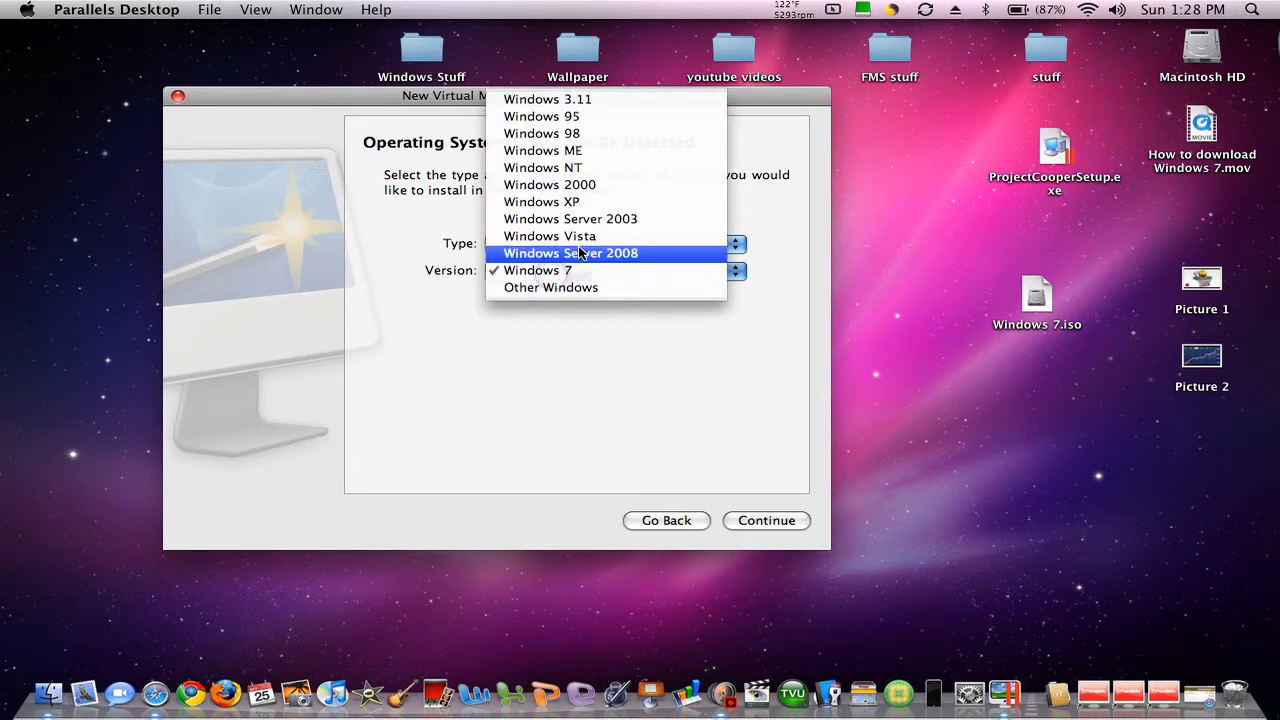
left_click(578, 272)
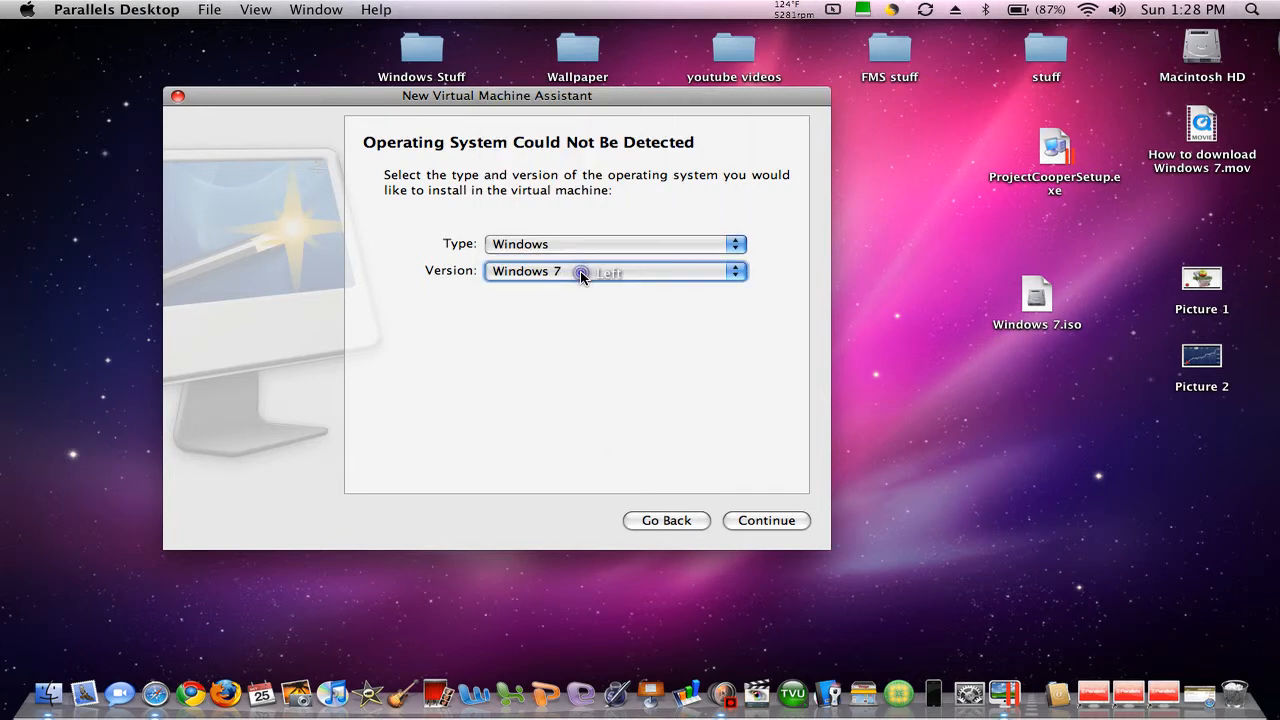
left_click(770, 520)
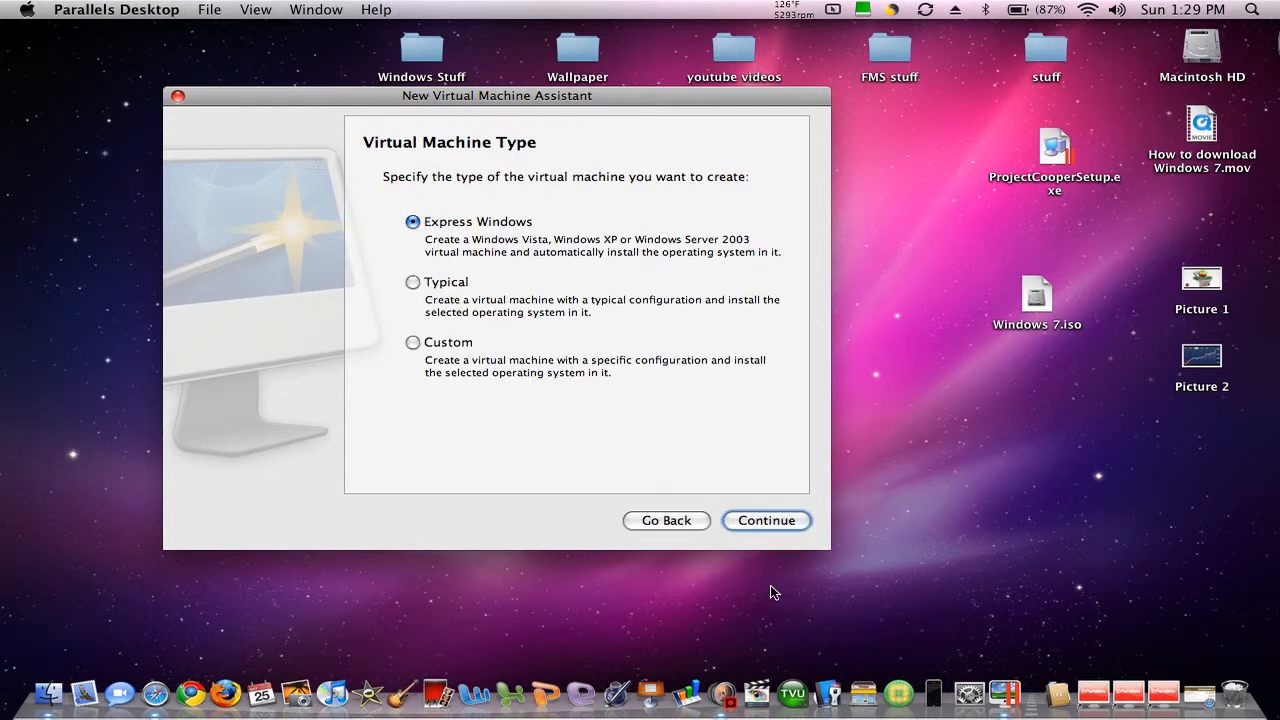
- Choose the Express Windows installation, turn off the Windows product key option, leave 64-bit disabled, and continue
left_click(759, 520)
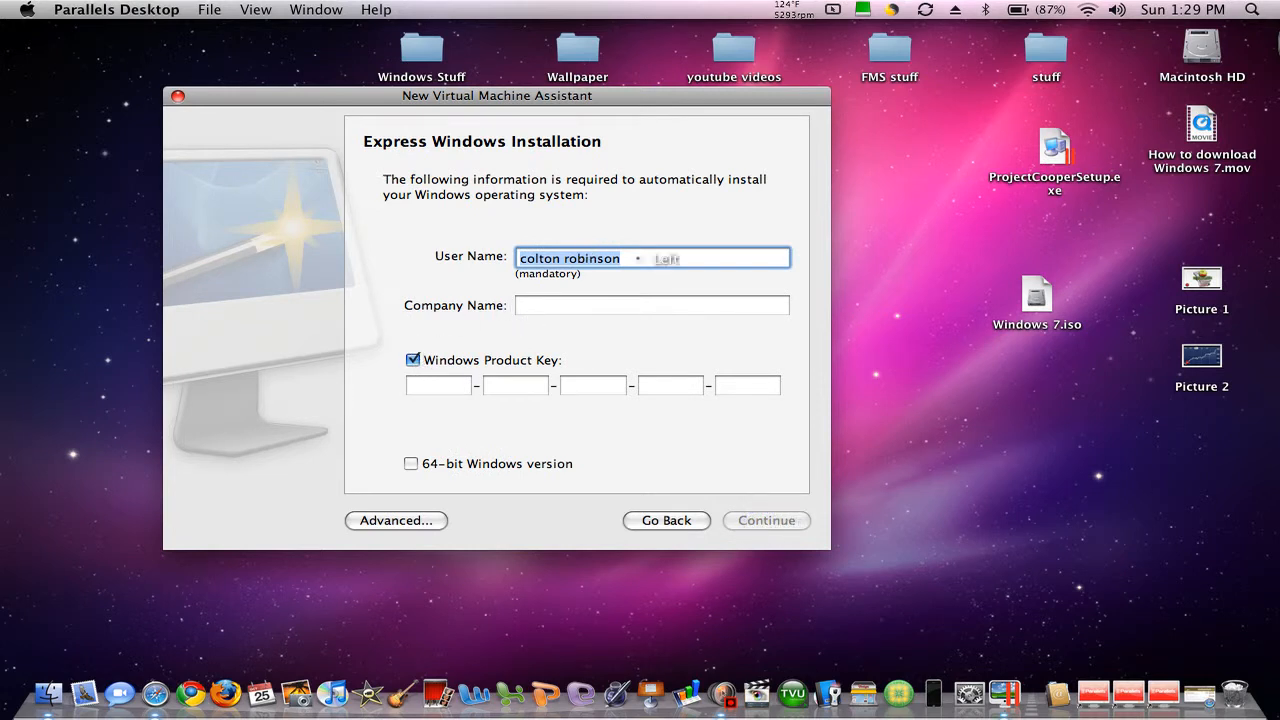
left_click(638, 258)
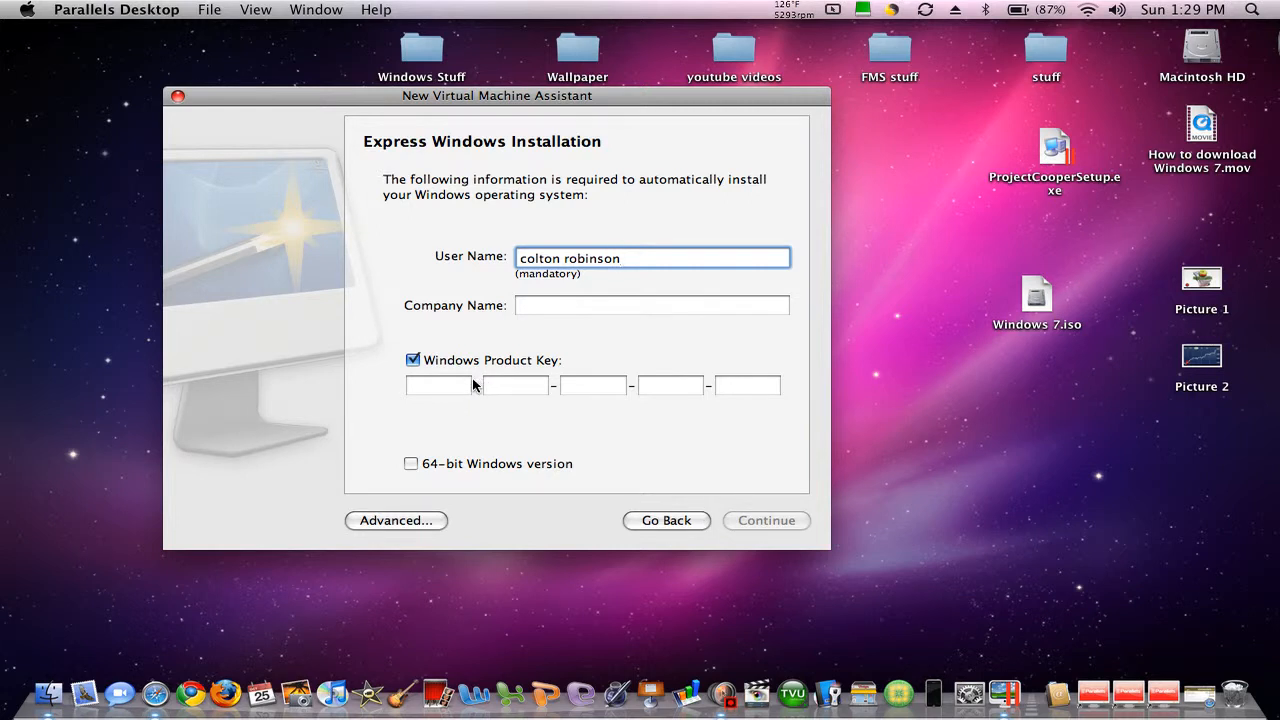
left_click(413, 361)
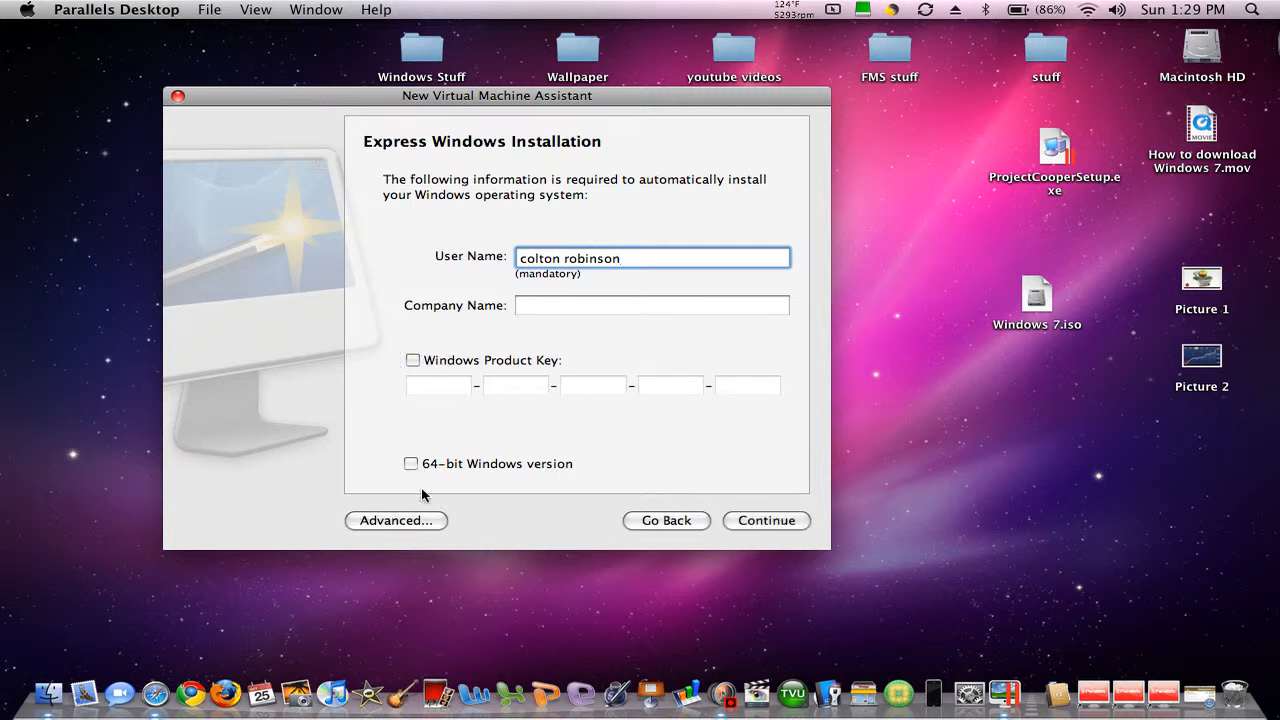
left_click(409, 468)
left_click(409, 468)
left_click(762, 520)
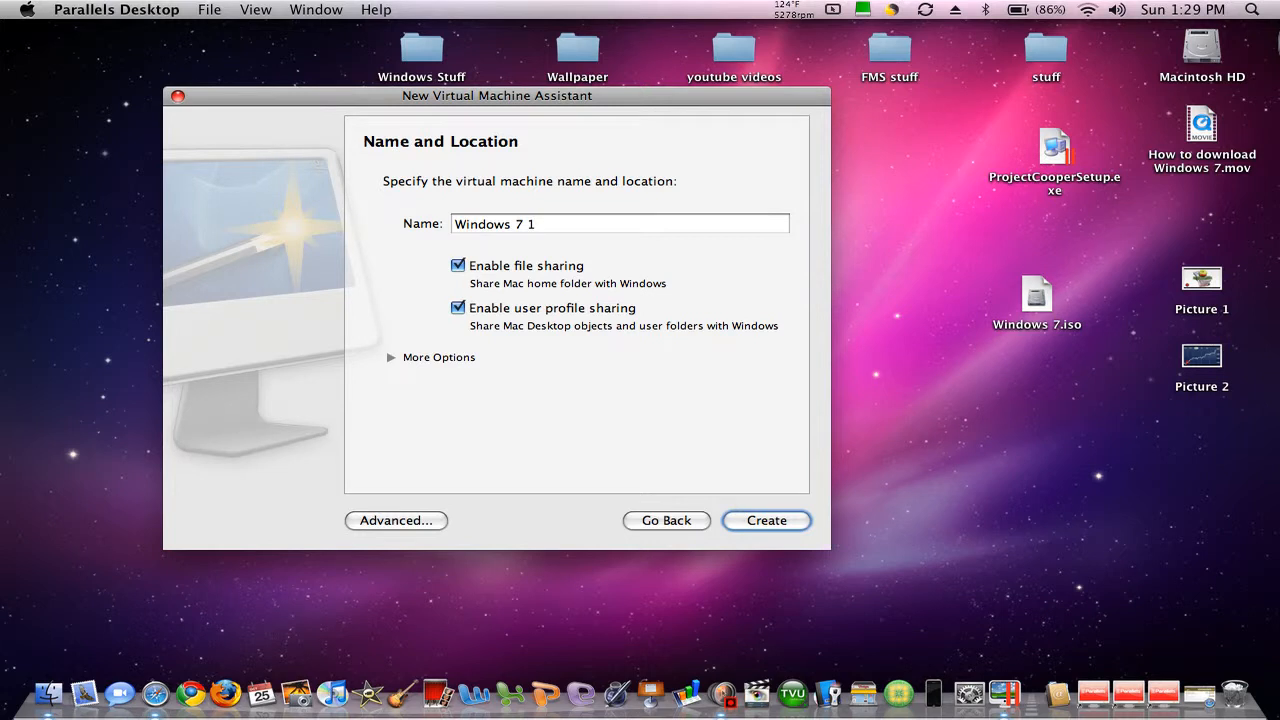
- Name the virtual machine Windows 7 (1), disable file sharing, and create it
left_click(545, 224)
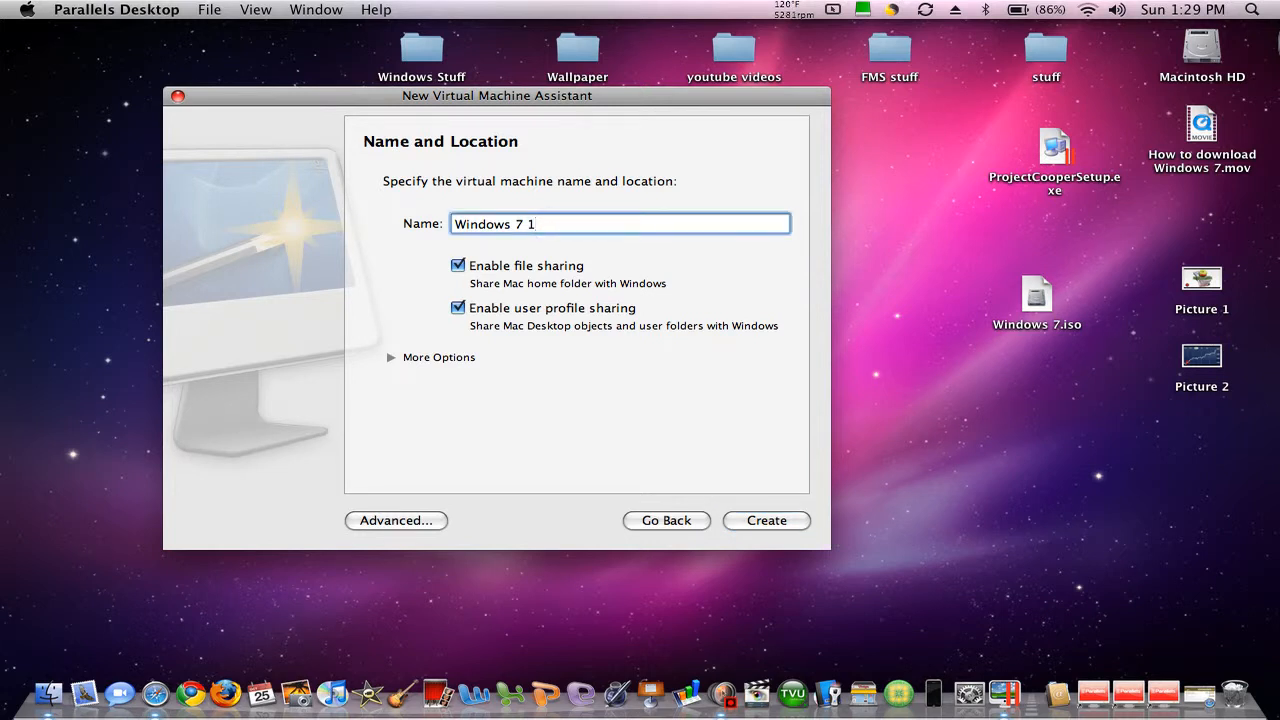
key("BackSpace")
type("(1)")
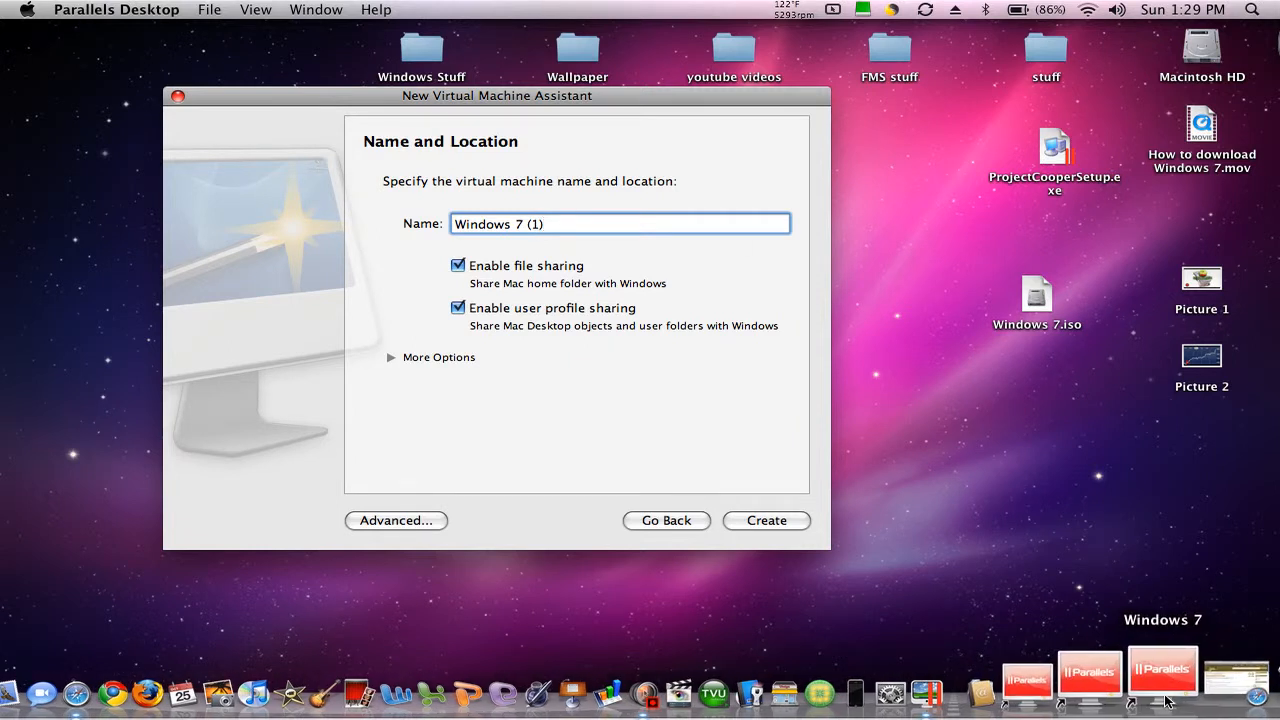
left_click(458, 266)
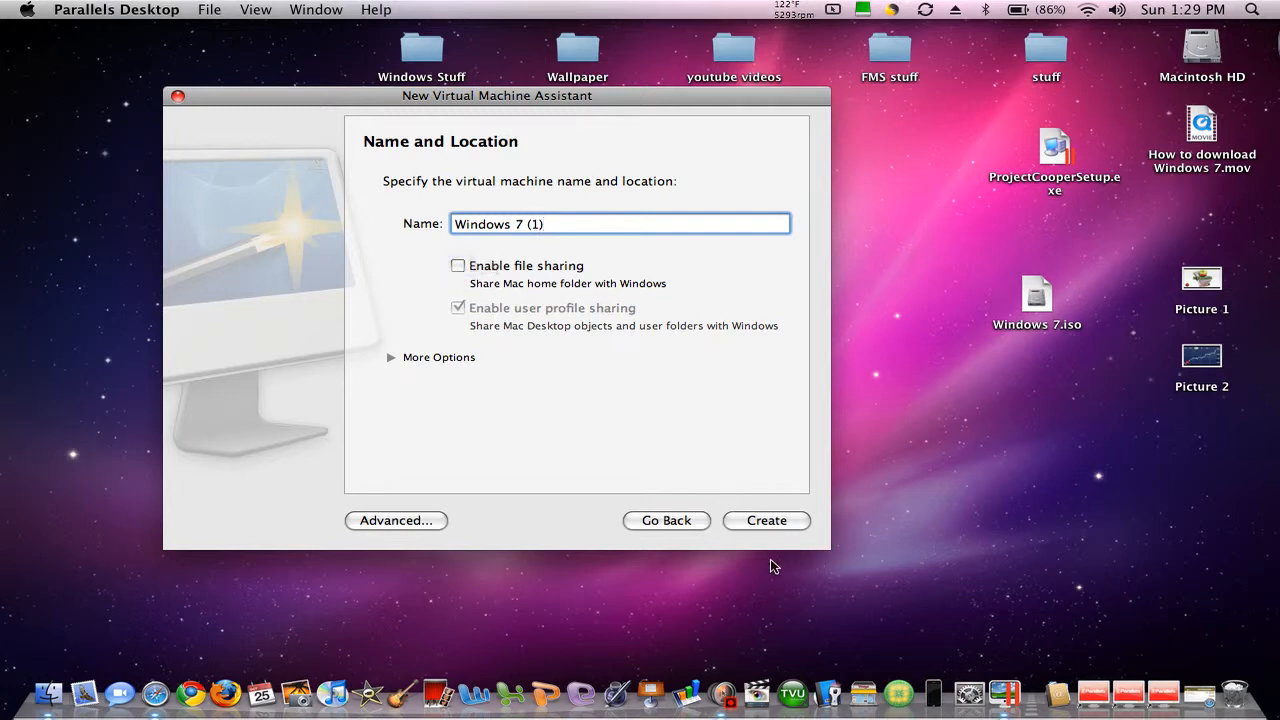
left_click(756, 522)
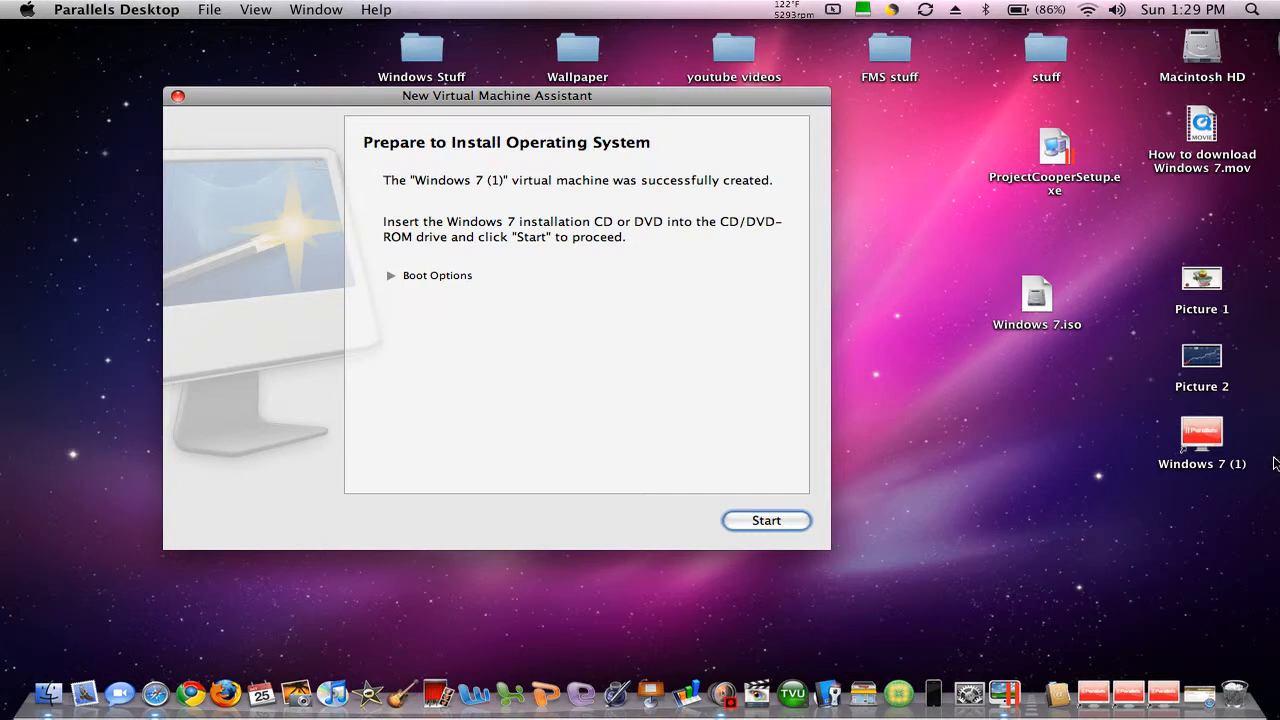
- Start the Windows 7 (1) virtual machine, and tidy the desktop by closing the virtual machines list and moving the machine's window just below the menu bar
left_click(780, 522)
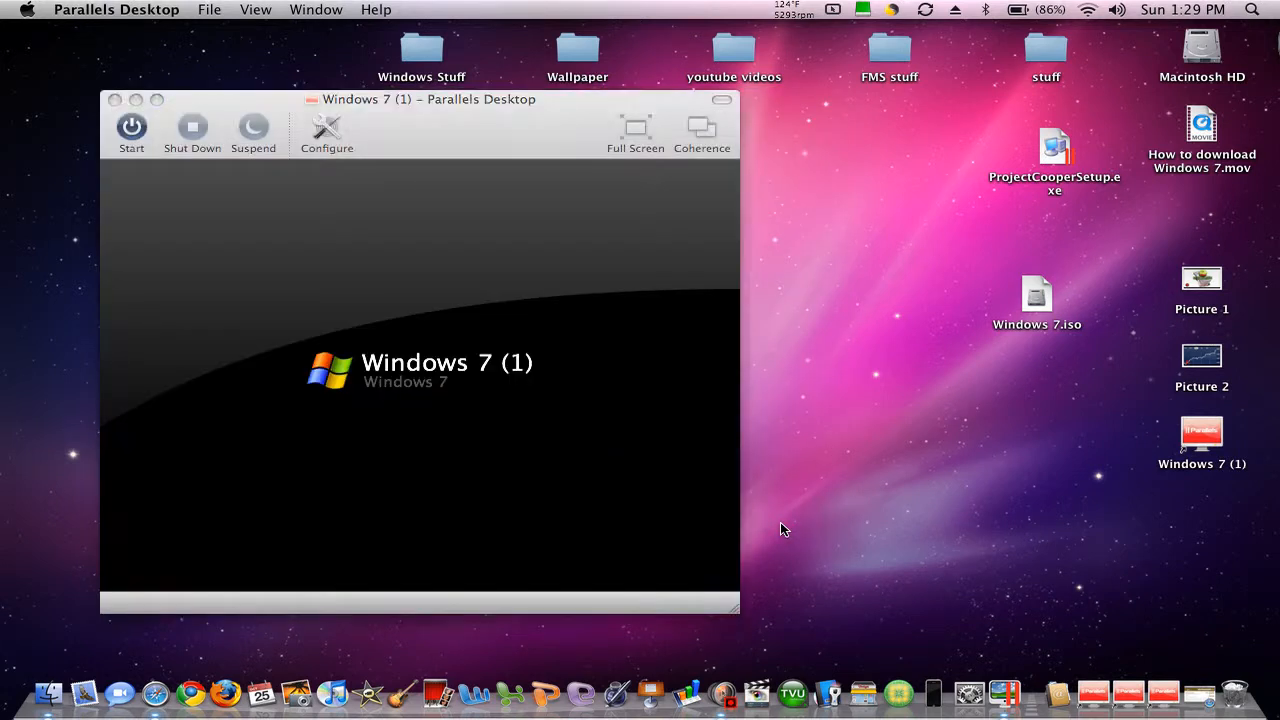
left_click(473, 113)
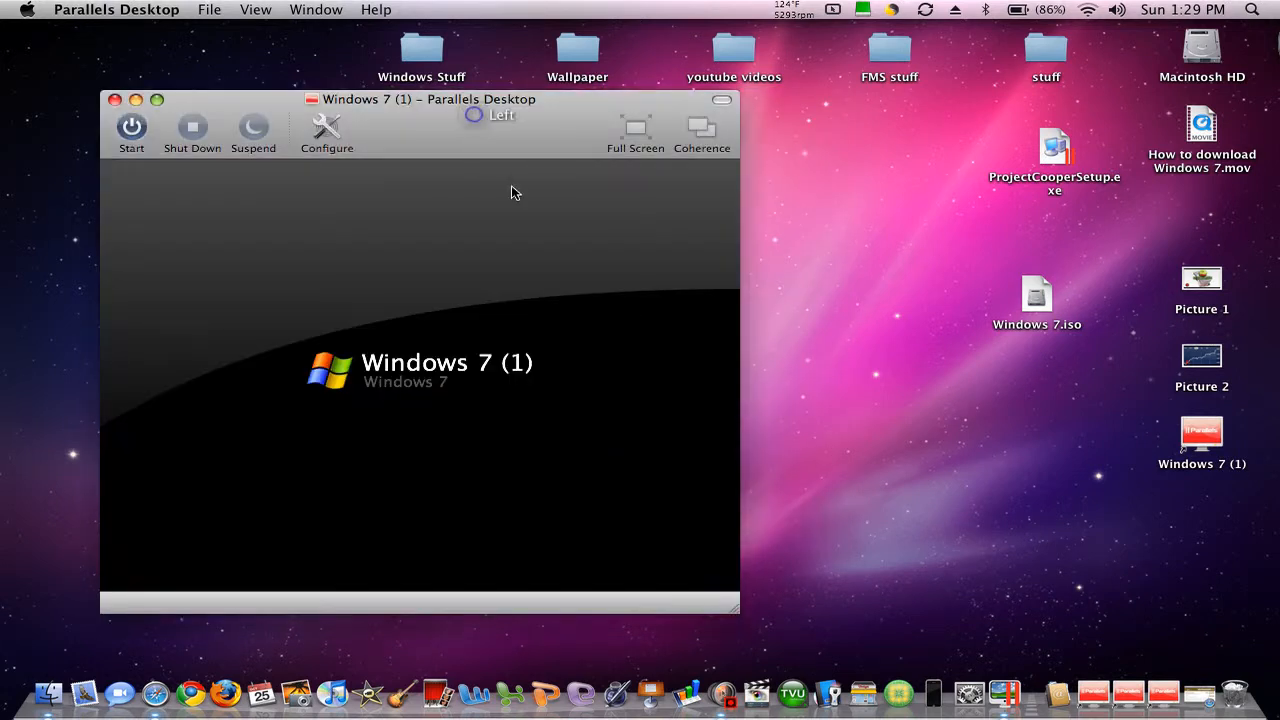
double_click(490, 145)
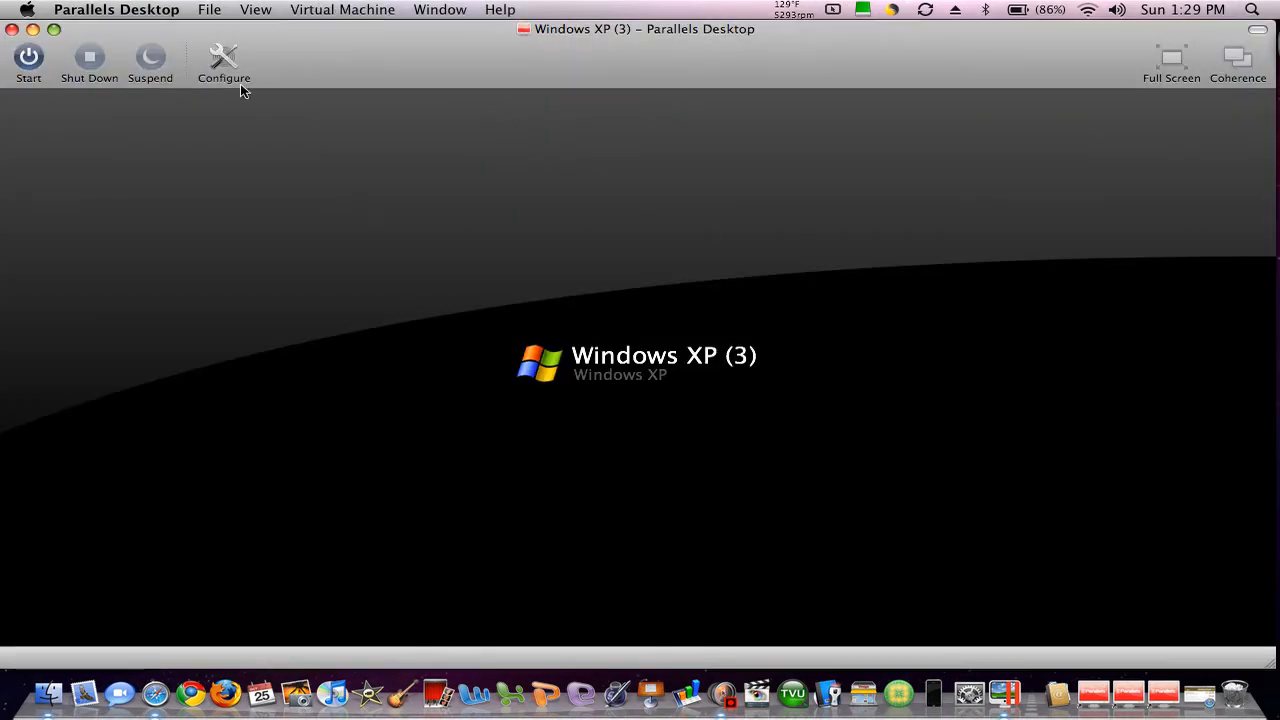
key("ctrl+Left")
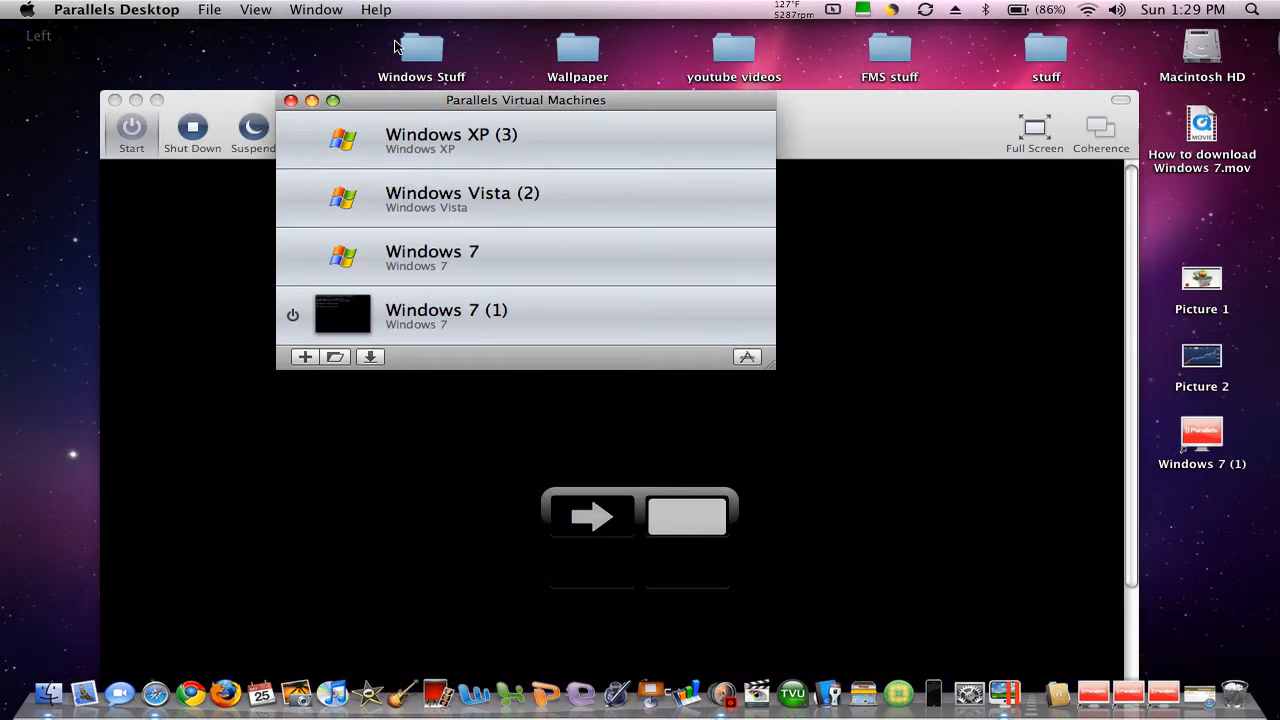
left_click(289, 100)
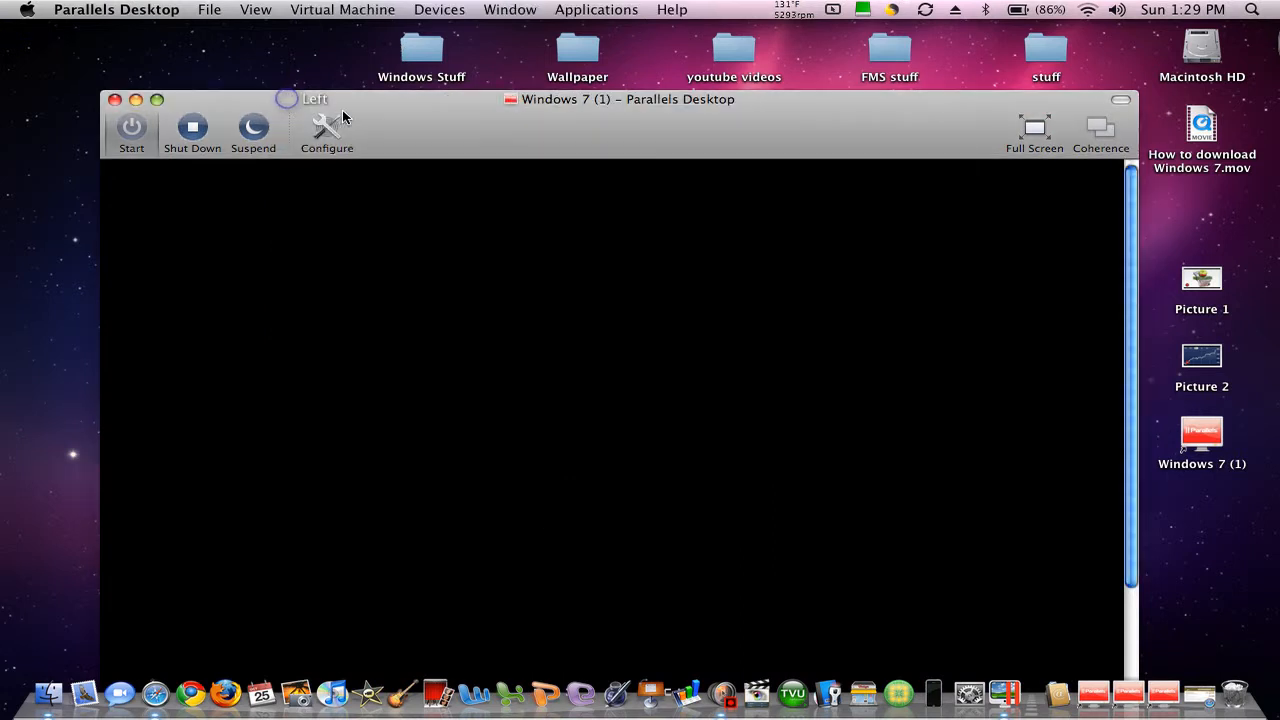
left_click_drag(405, 129, 388, 30)
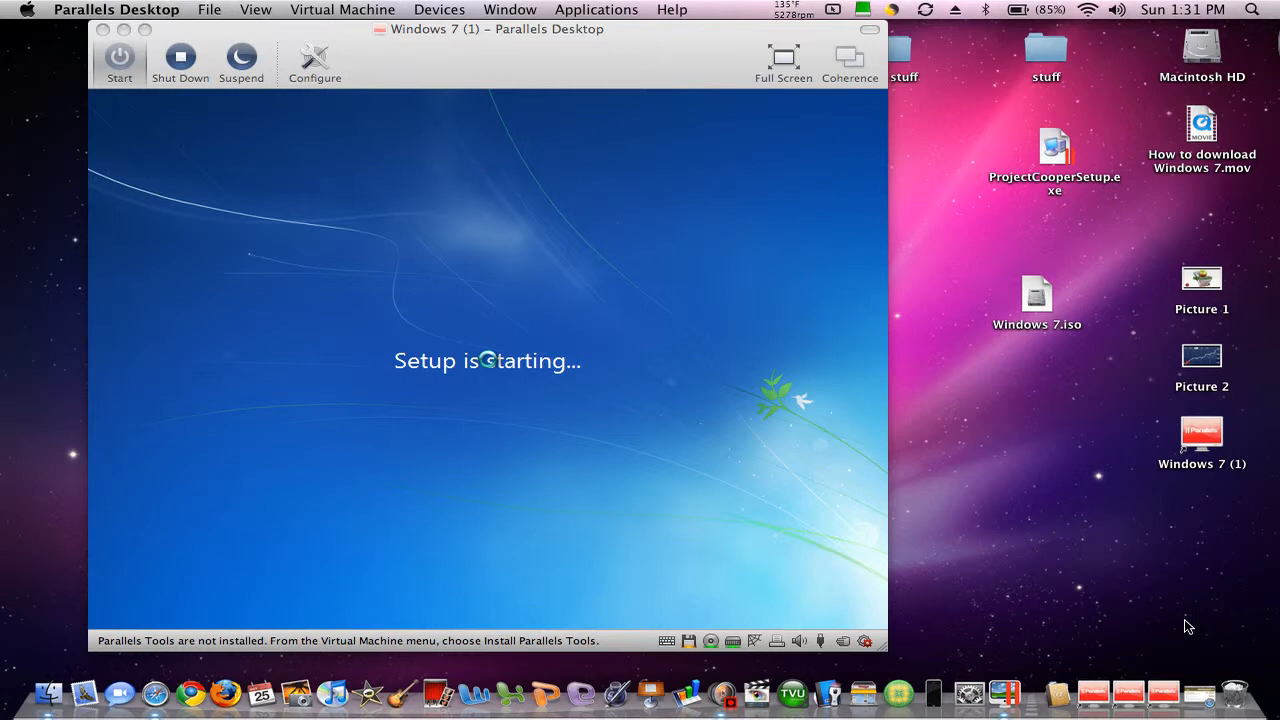
- Minimize the Safari torrent page in the neighboring desktop space and return to the Windows 7 (1) setup in Parallels Desktop
key("ctrl+Right")
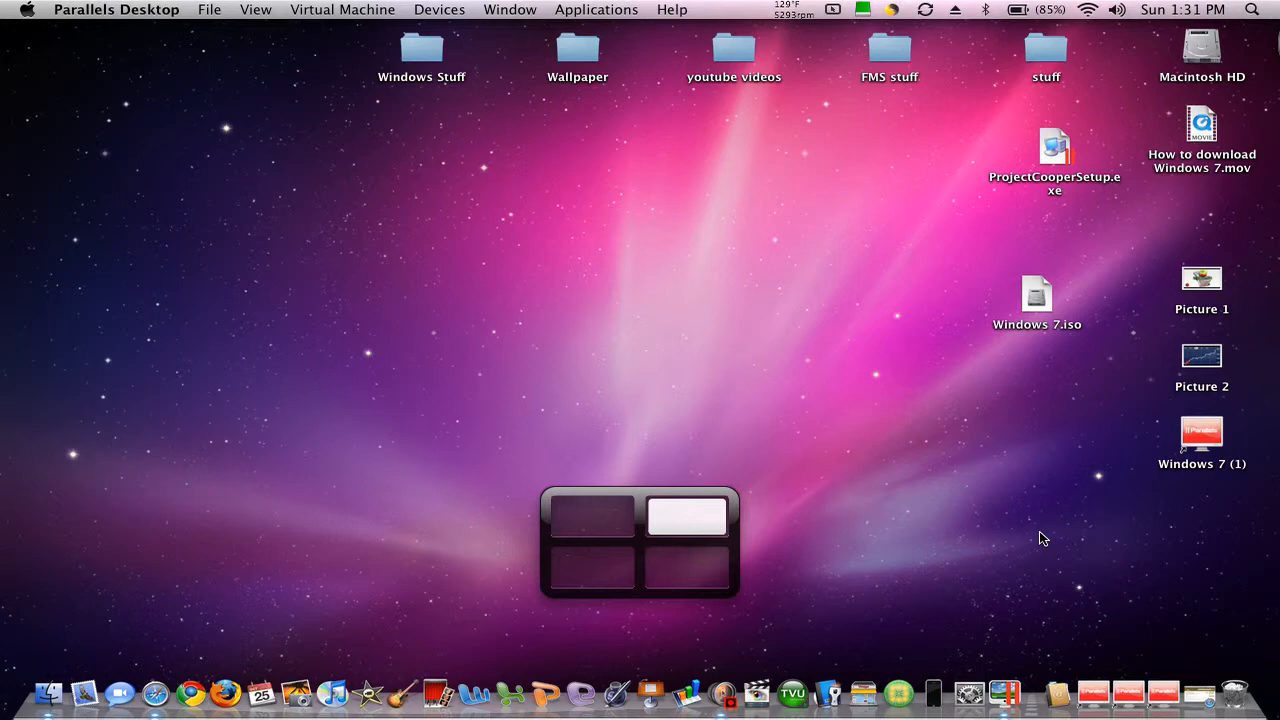
key("ctrl+Left")
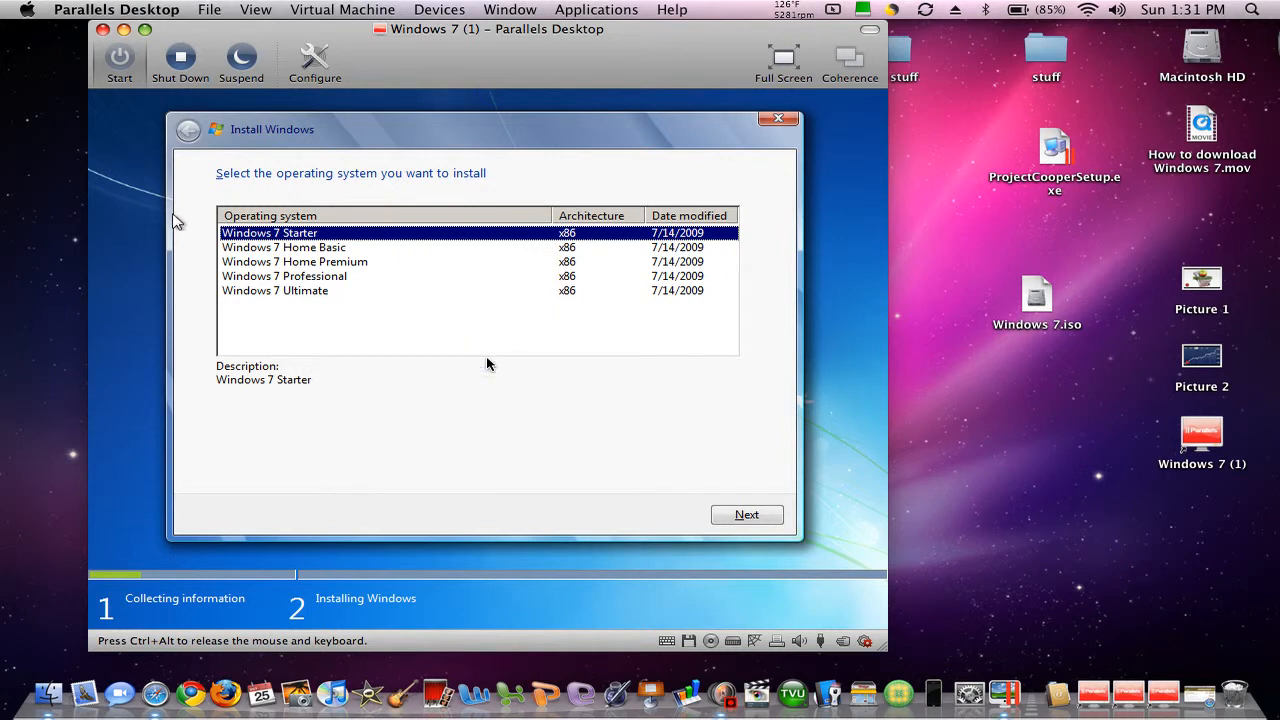
key("ctrl+Right")
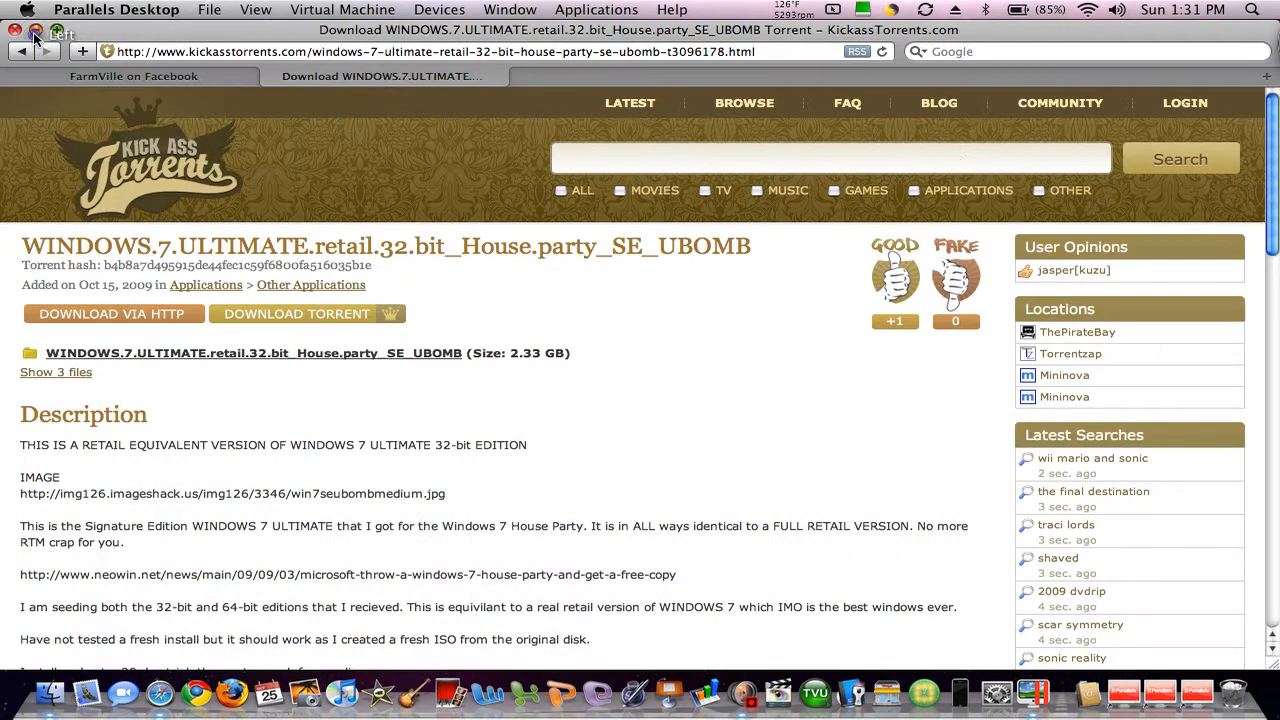
left_click(35, 35)
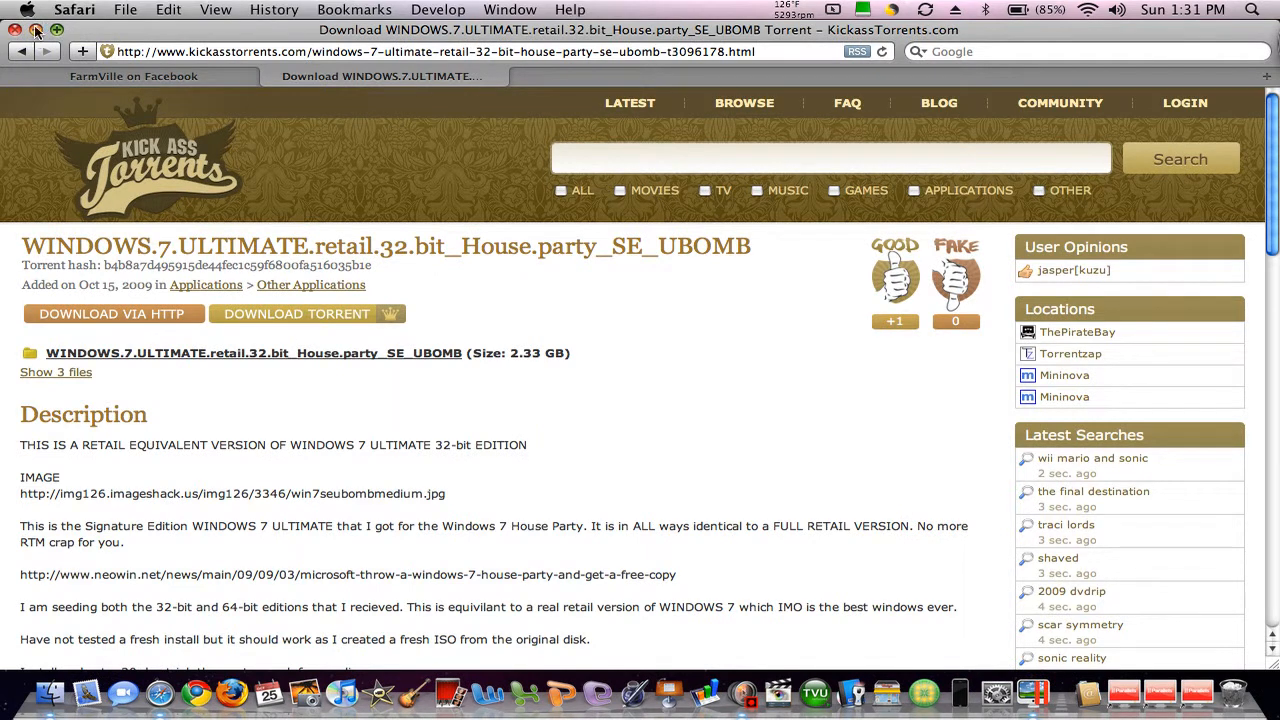
left_click(1023, 698)
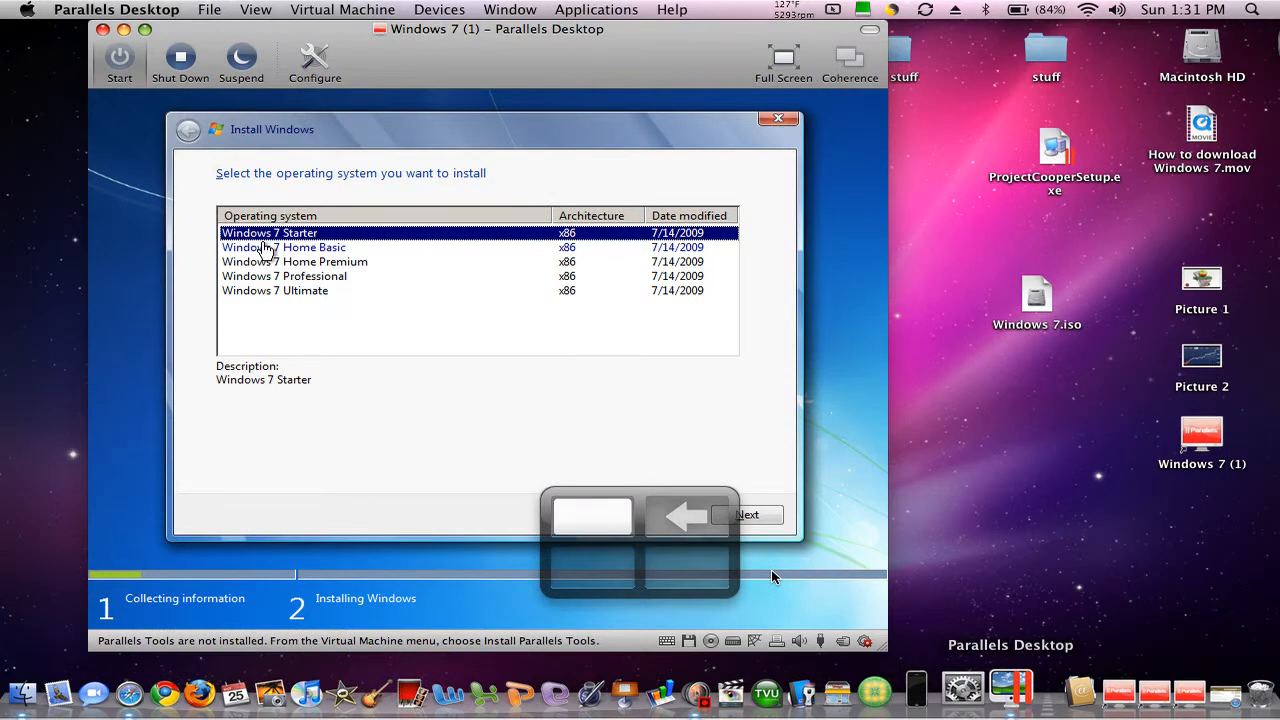
- Select Windows 7 Ultimate as the operating system edition to install
left_click(265, 250)
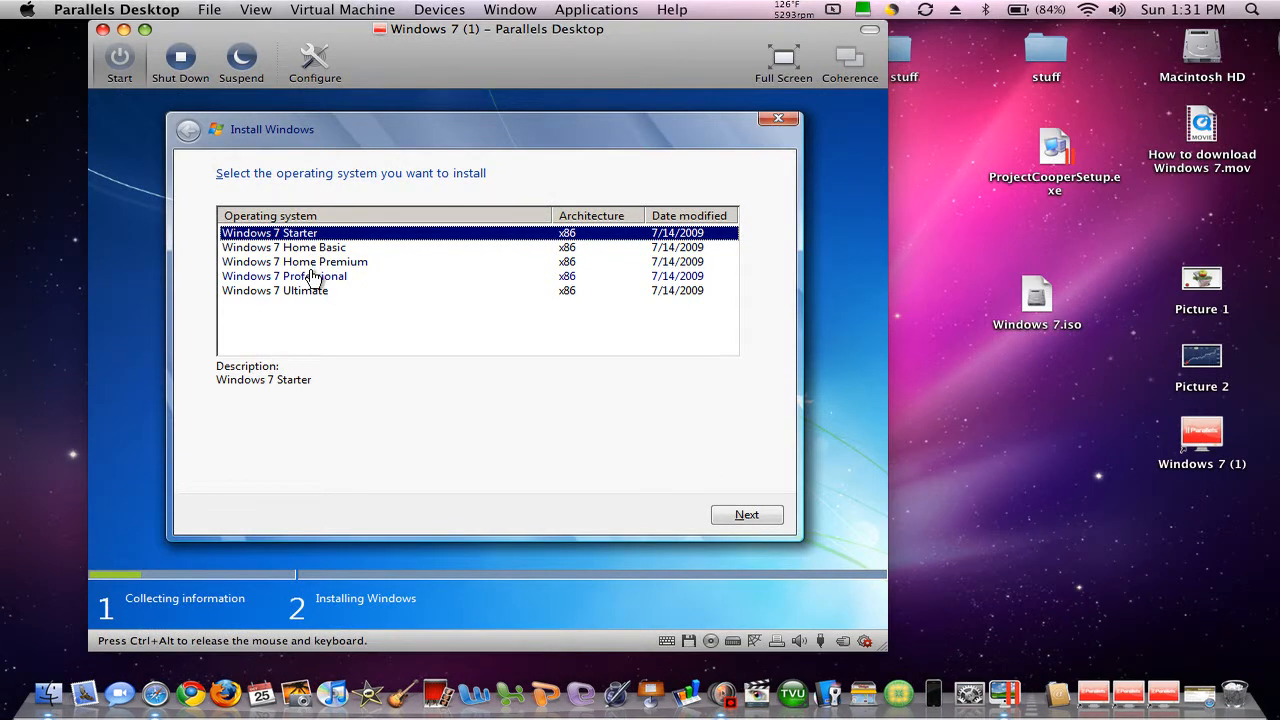
left_click(314, 277)
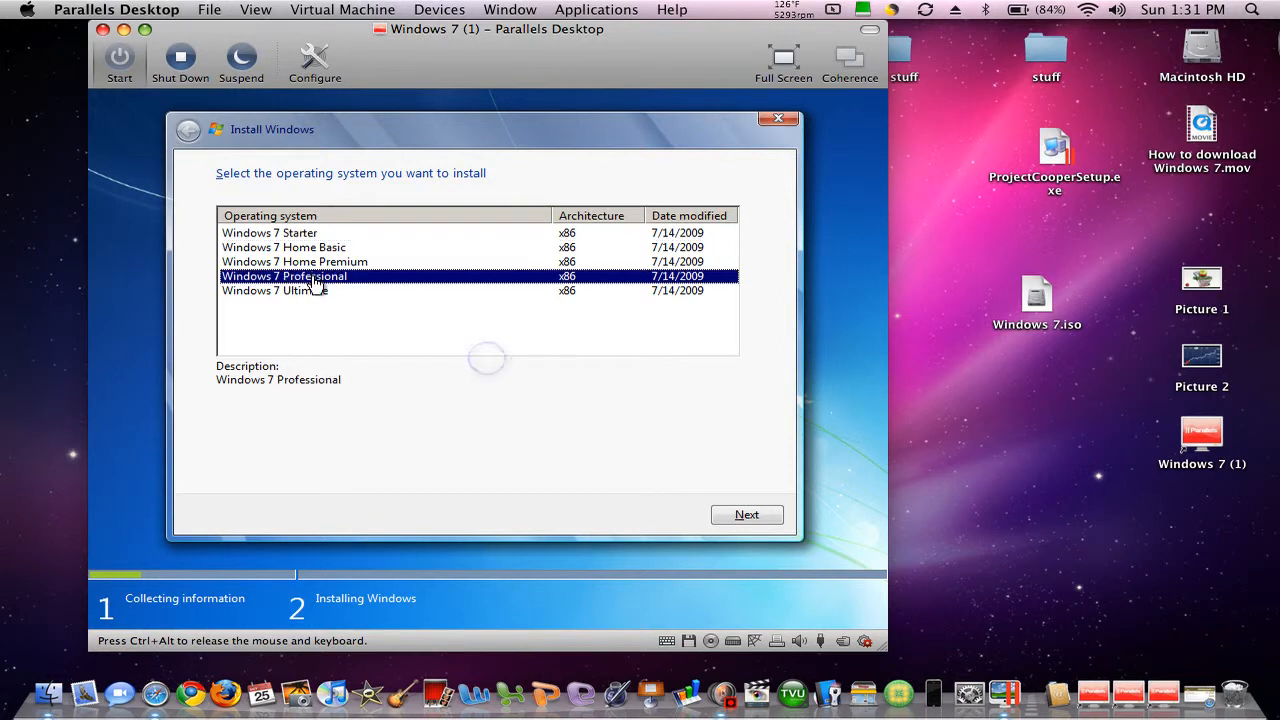
left_click(309, 291)
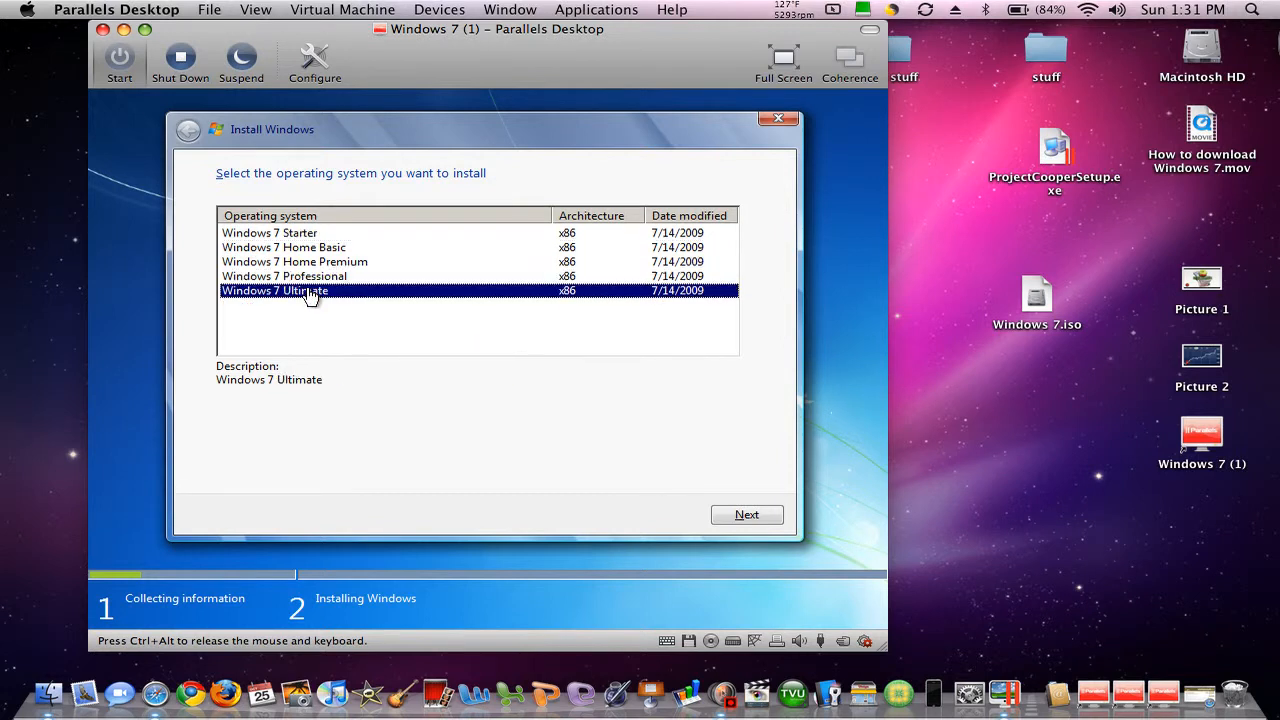